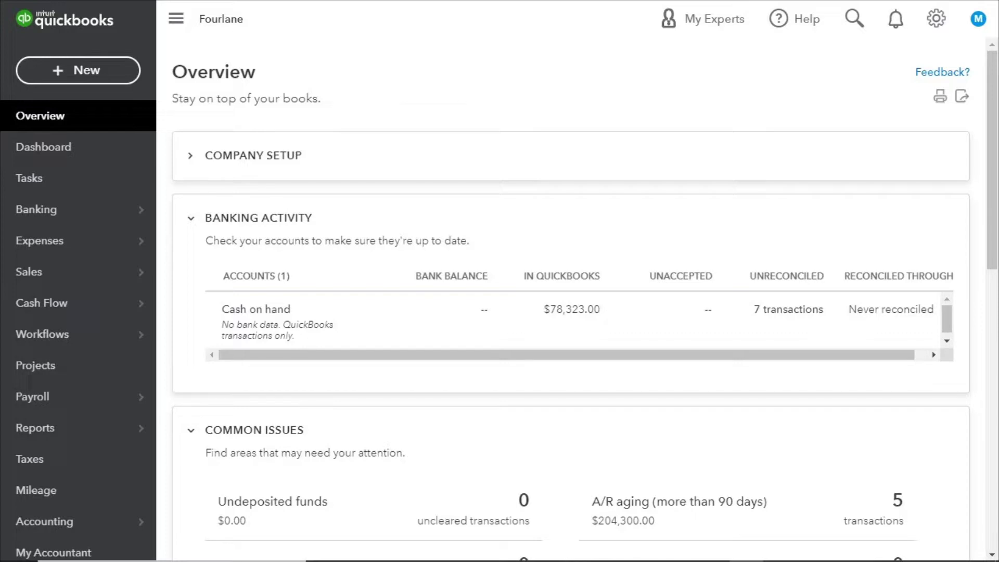
# View the advanced automation settings in the company's account settings and read the explanation of pre-filling forms with previously entered content.
pyautogui.click(936, 21)
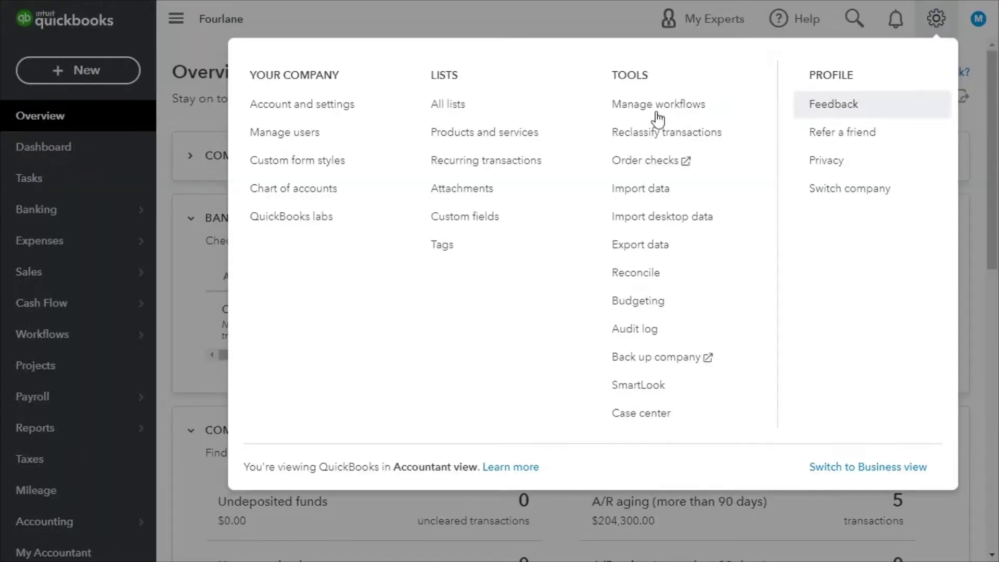
pyautogui.click(306, 116)
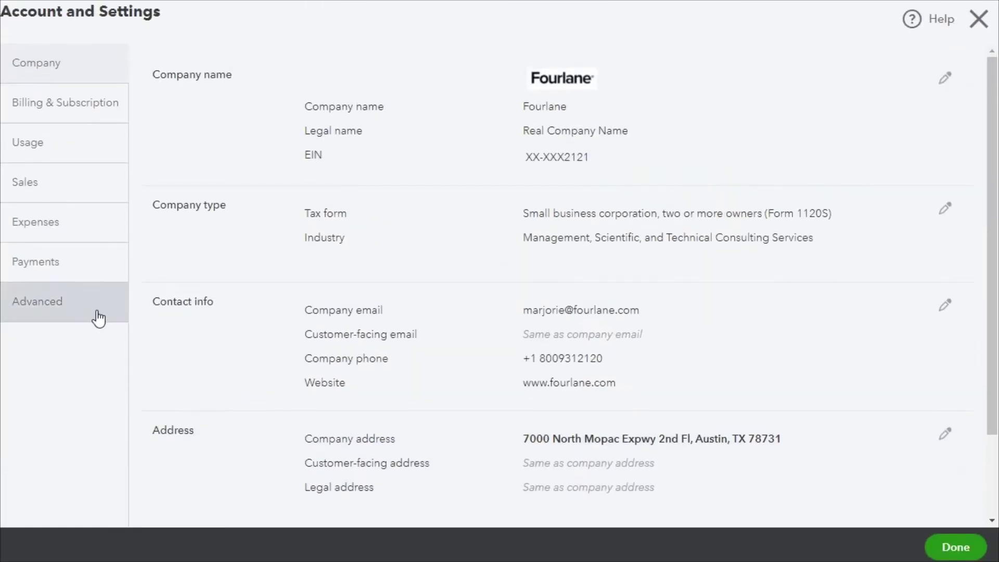
pyautogui.click(63, 308)
pyautogui.scroll(-5, 283, 292)
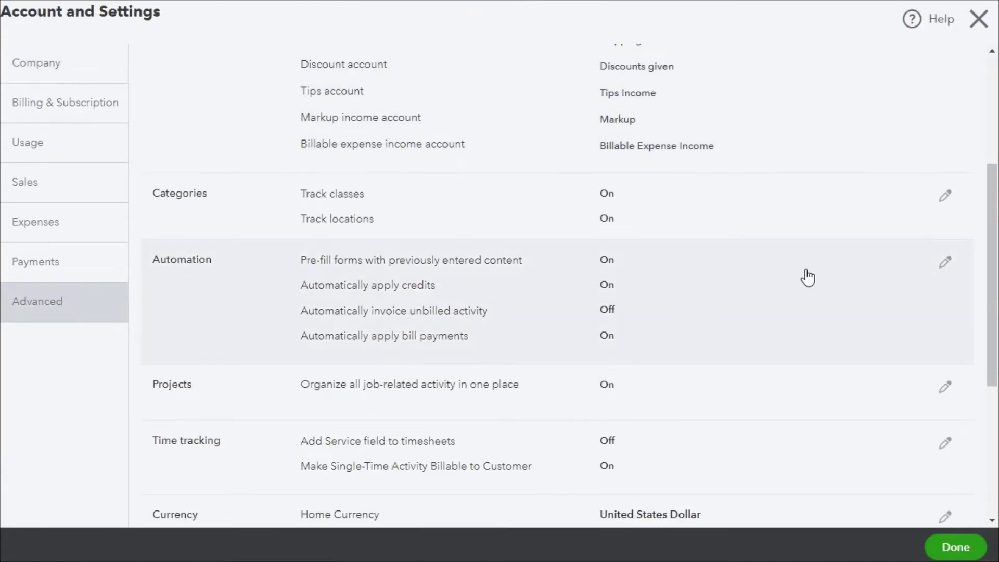
pyautogui.click(614, 274)
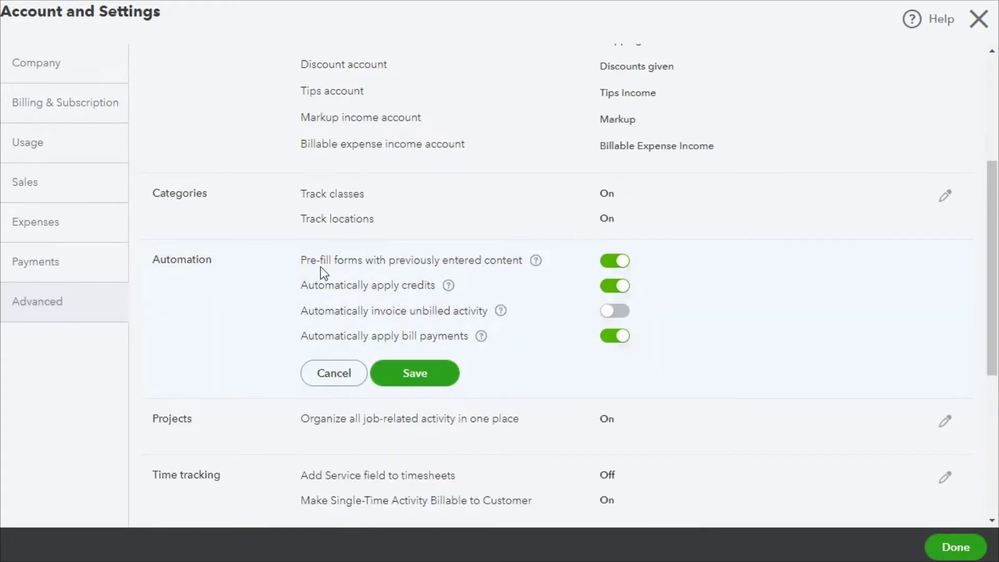
pyautogui.click(537, 261)
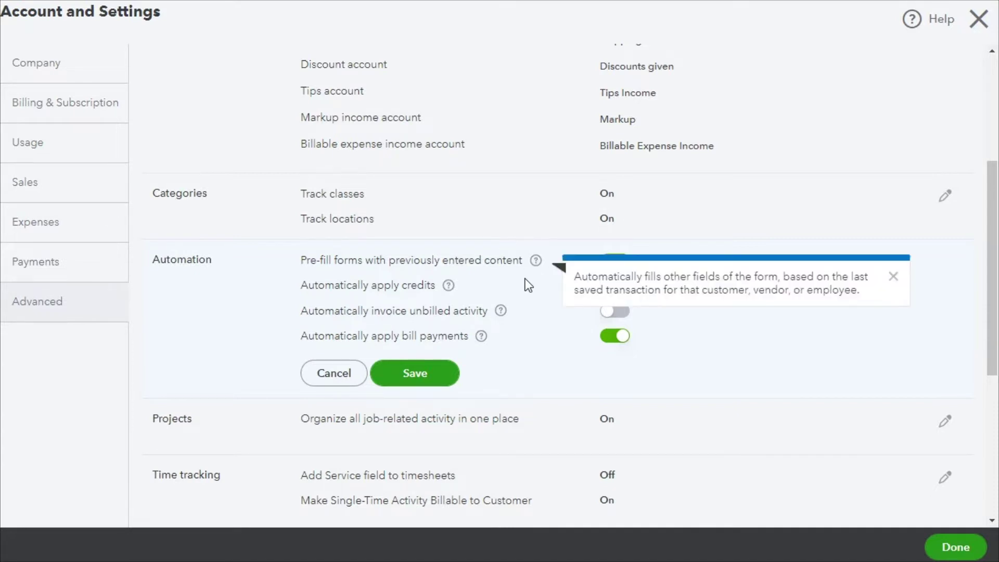
pyautogui.click(894, 278)
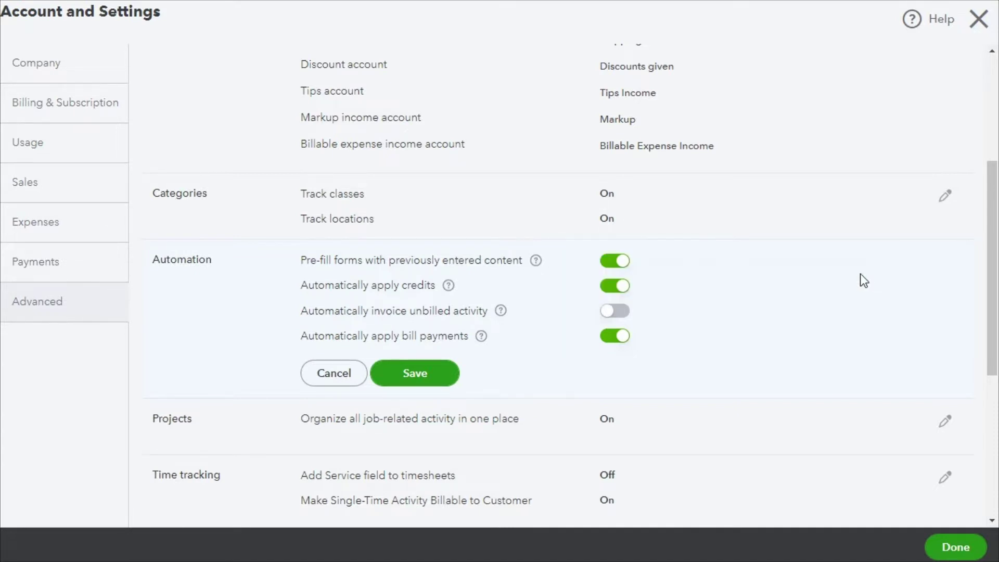
pyautogui.click(984, 27)
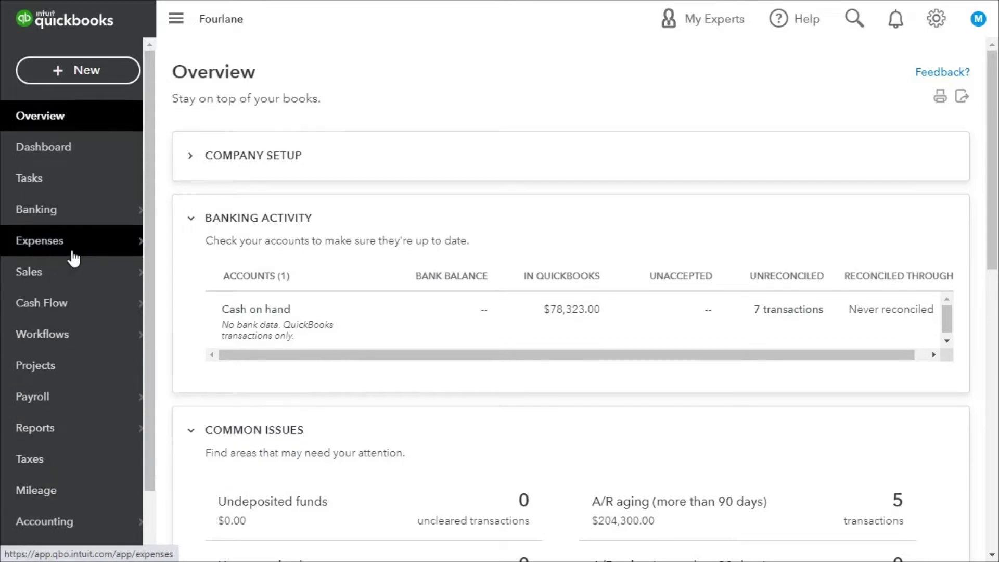
# Start a new bill from the expense transactions and choose Sams Parts as the vendor.
pyautogui.moveTo(71, 255)
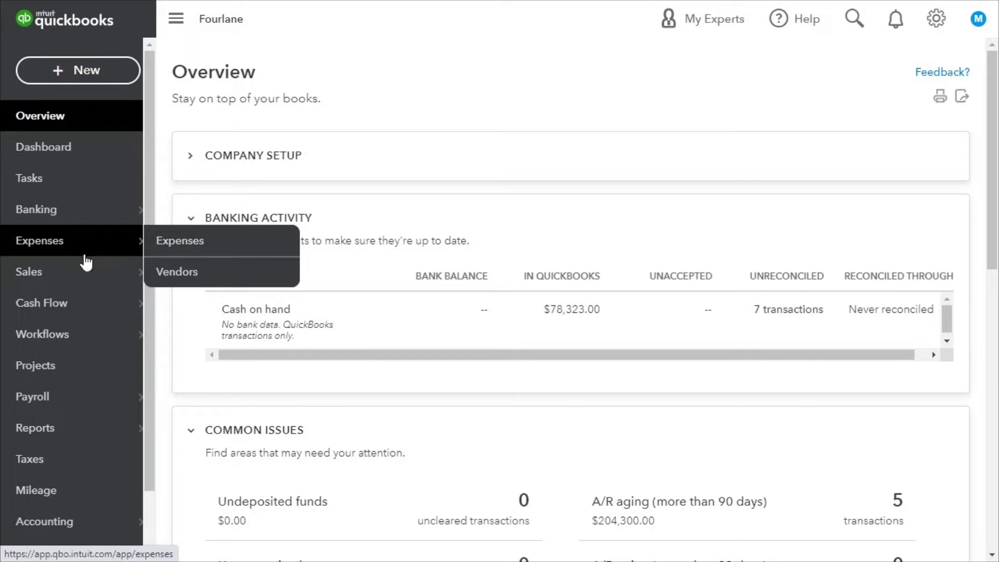
pyautogui.click(189, 246)
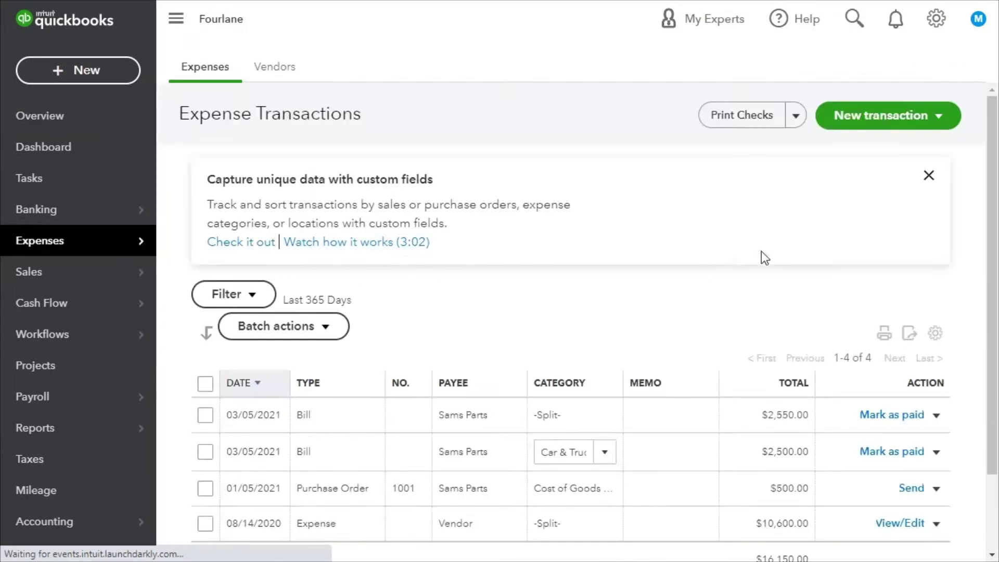
pyautogui.click(944, 114)
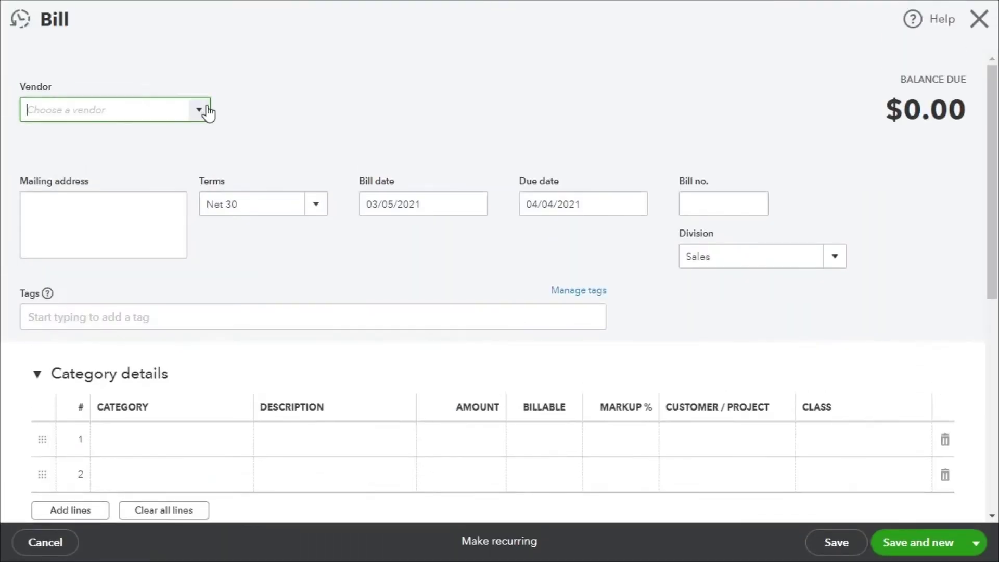
pyautogui.click(207, 110)
pyautogui.click(76, 166)
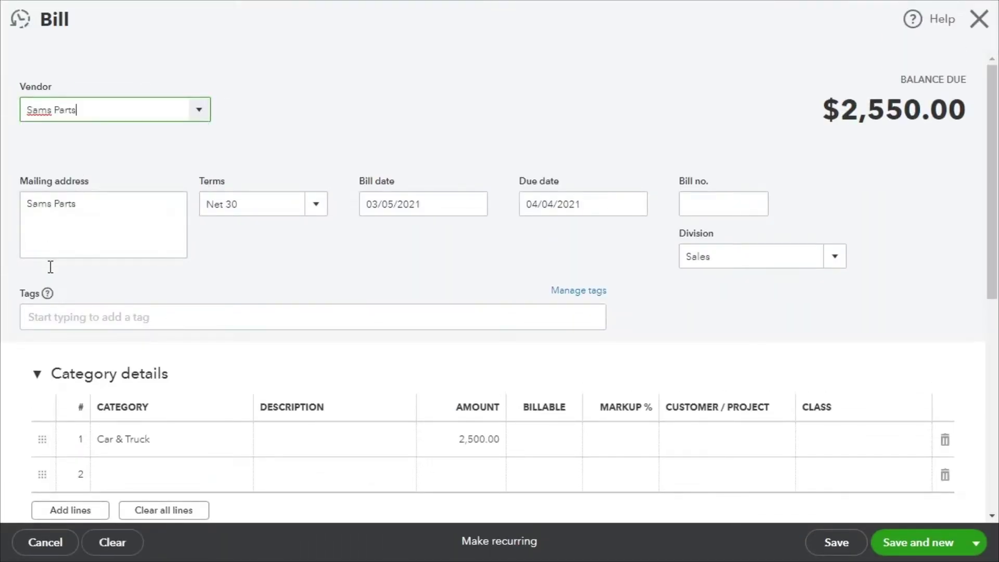
# Examine the pre-filled category and item details of the Sams Parts bill, and leave the bill without saving.
pyautogui.scroll(-3, 372, 198)
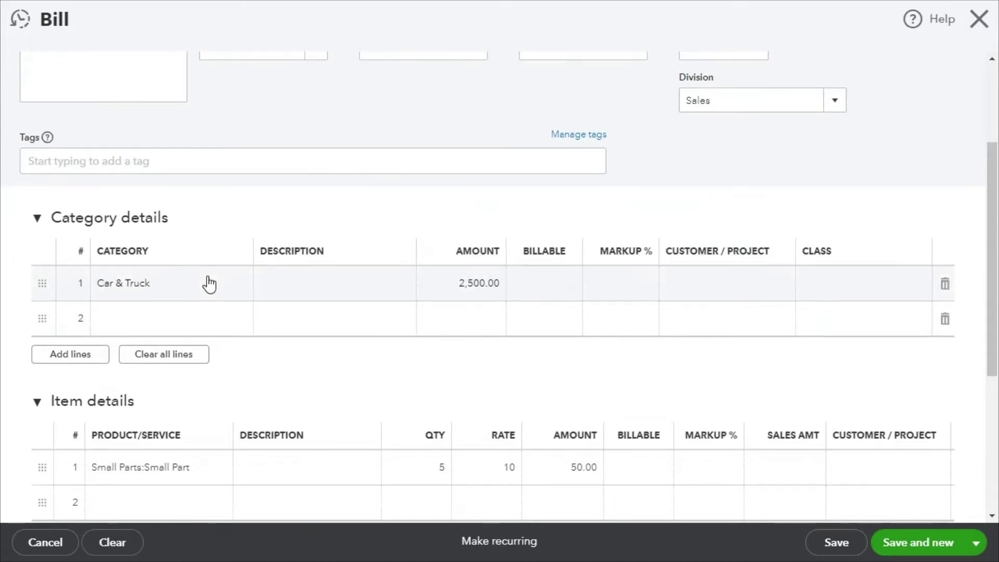
pyautogui.click(242, 286)
pyautogui.click(262, 214)
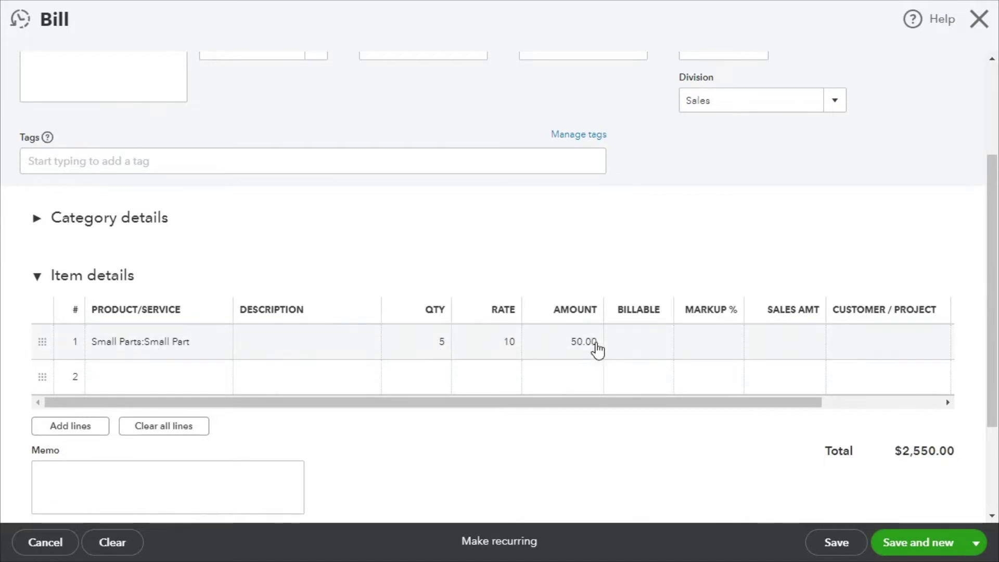
pyautogui.click(38, 221)
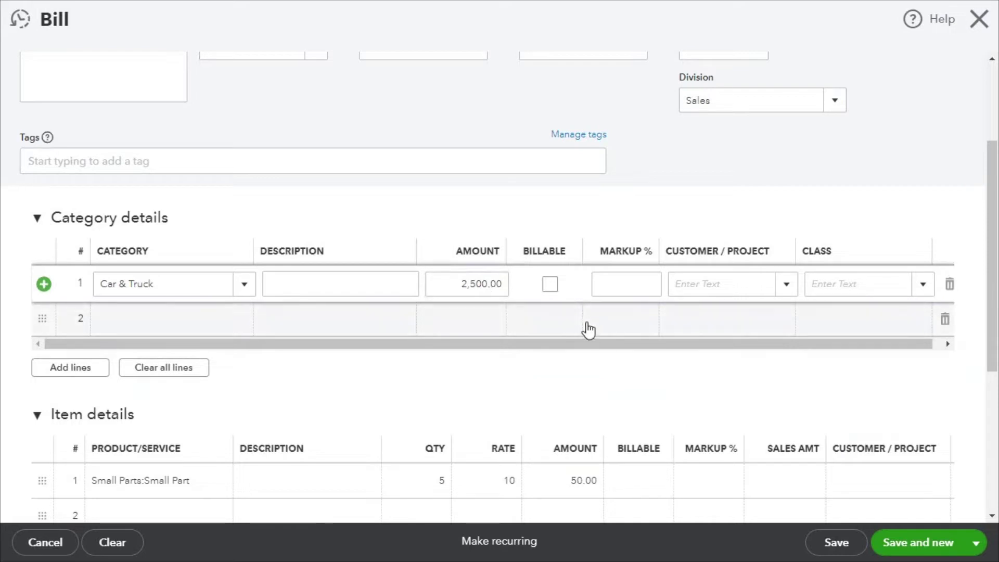
pyautogui.scroll(3, 528, 319)
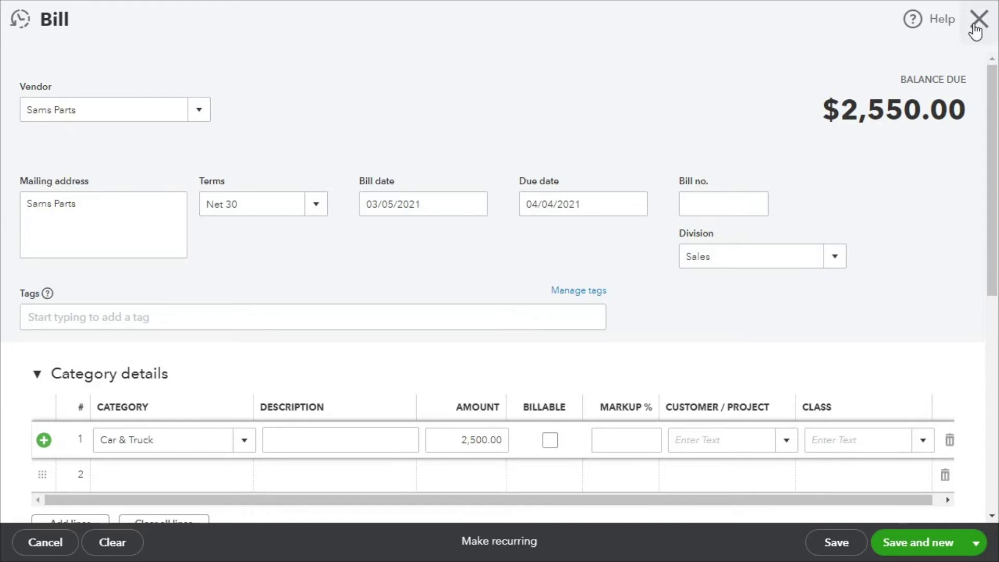
pyautogui.scroll(-3, 468, 269)
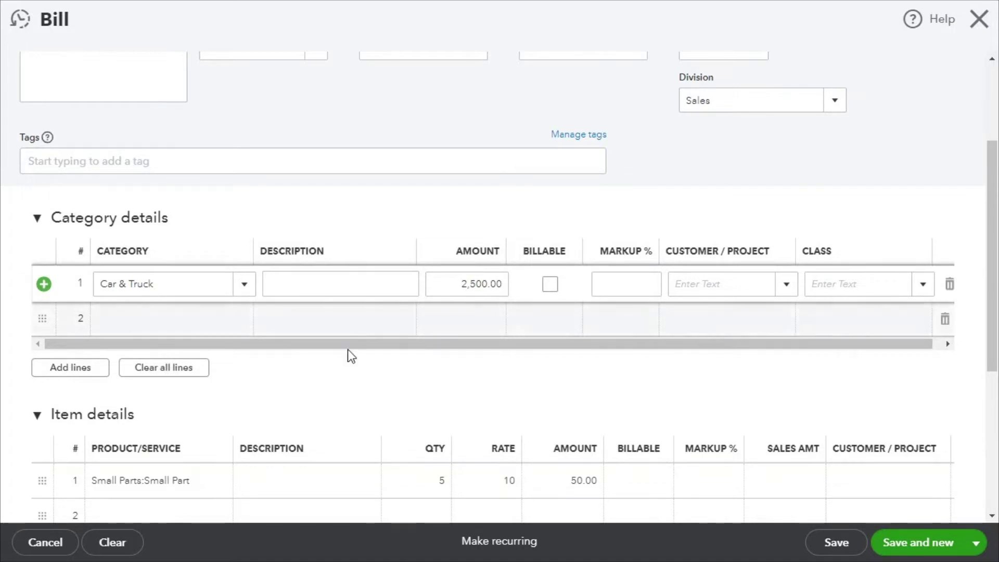
pyautogui.scroll(2, 327, 381)
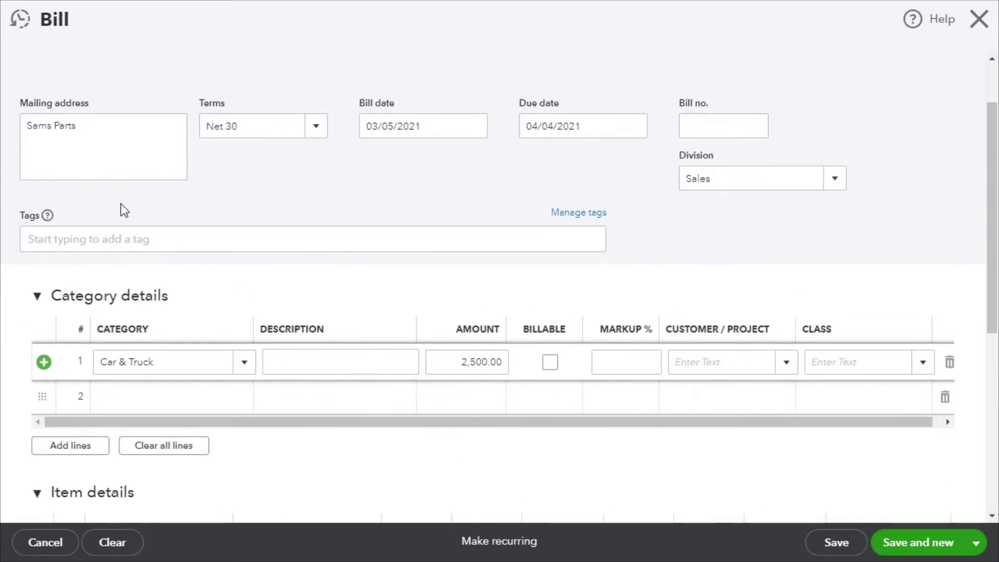
pyautogui.scroll(-2, 176, 492)
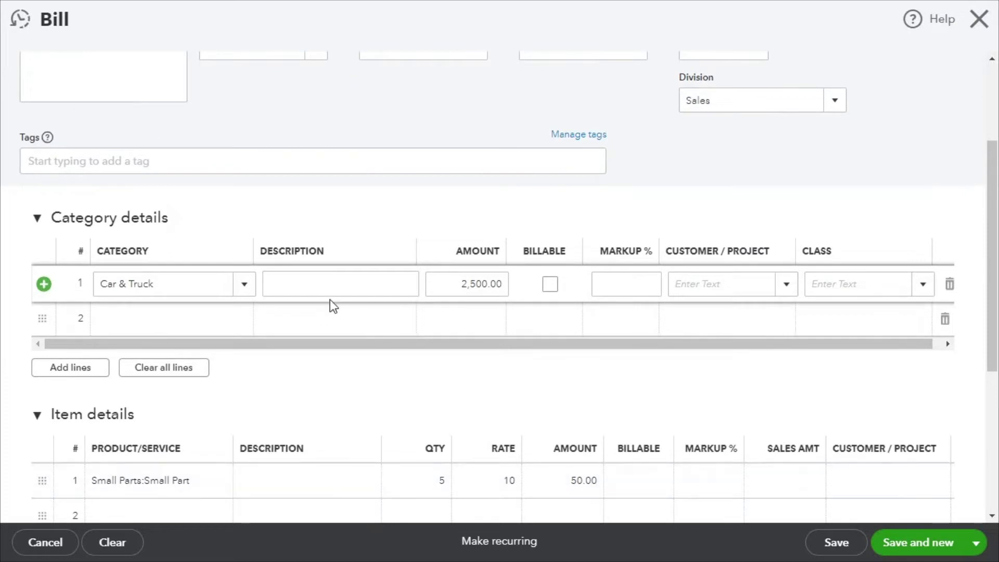
pyautogui.scroll(2, 330, 308)
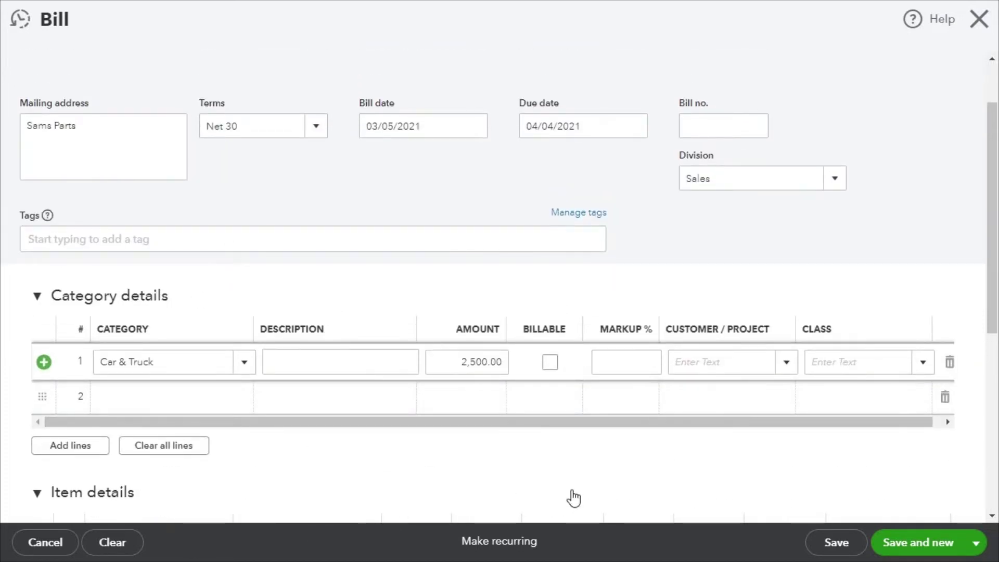
pyautogui.scroll(-2, 574, 498)
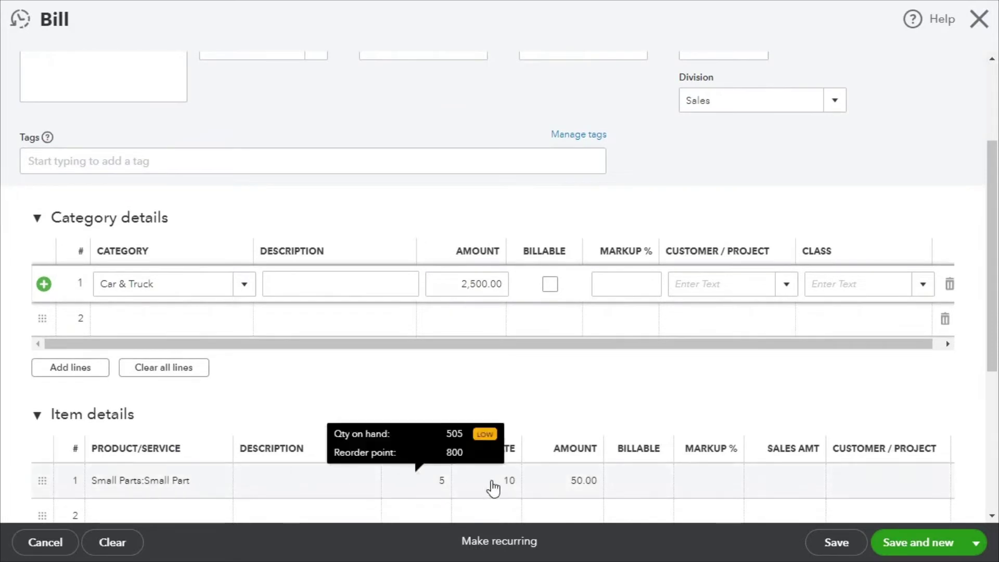
pyautogui.scroll(2, 651, 385)
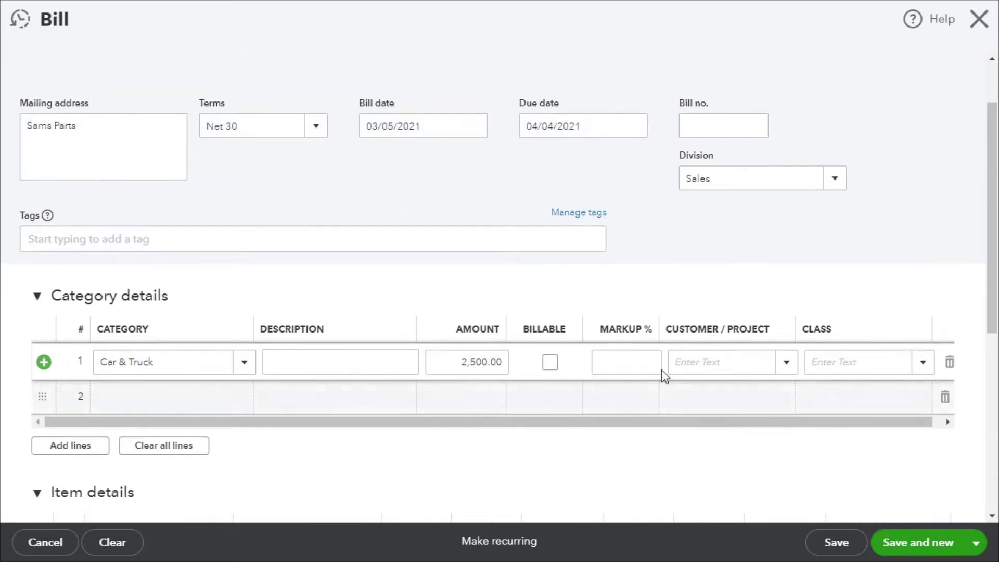
pyautogui.click(980, 19)
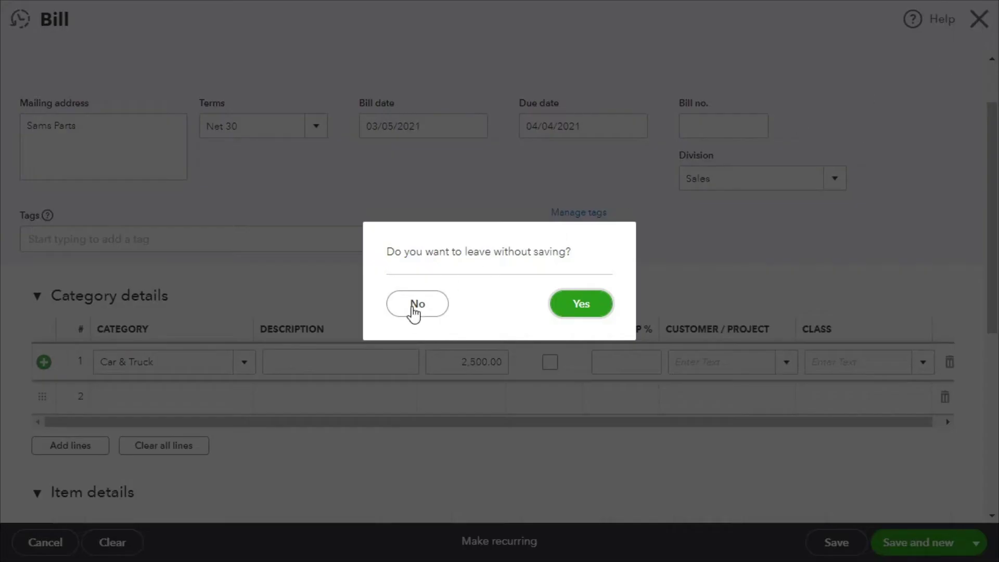
pyautogui.click(567, 306)
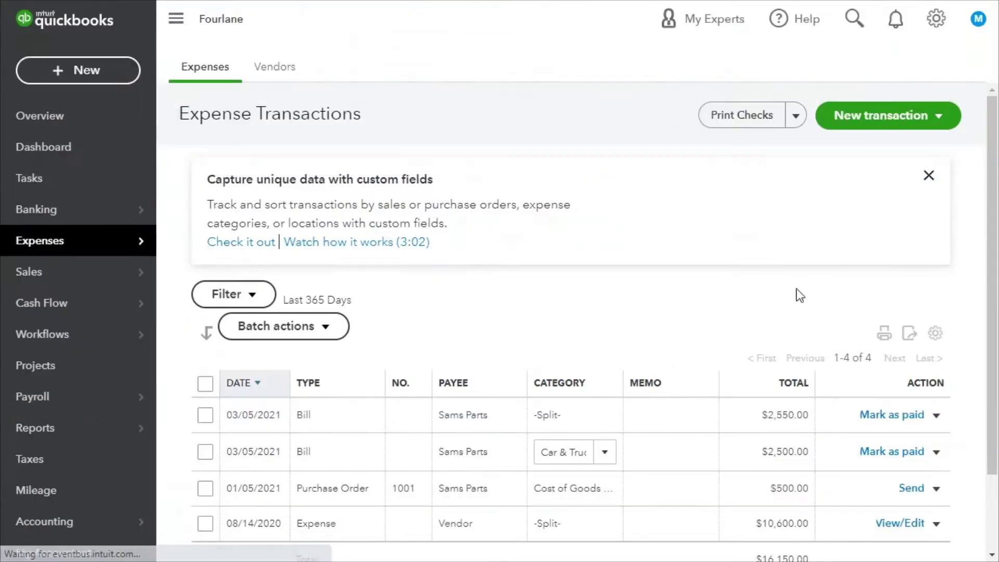
# Review the categories and automation options in the advanced account settings, and close the settings without changes.
pyautogui.click(935, 28)
pyautogui.click(294, 116)
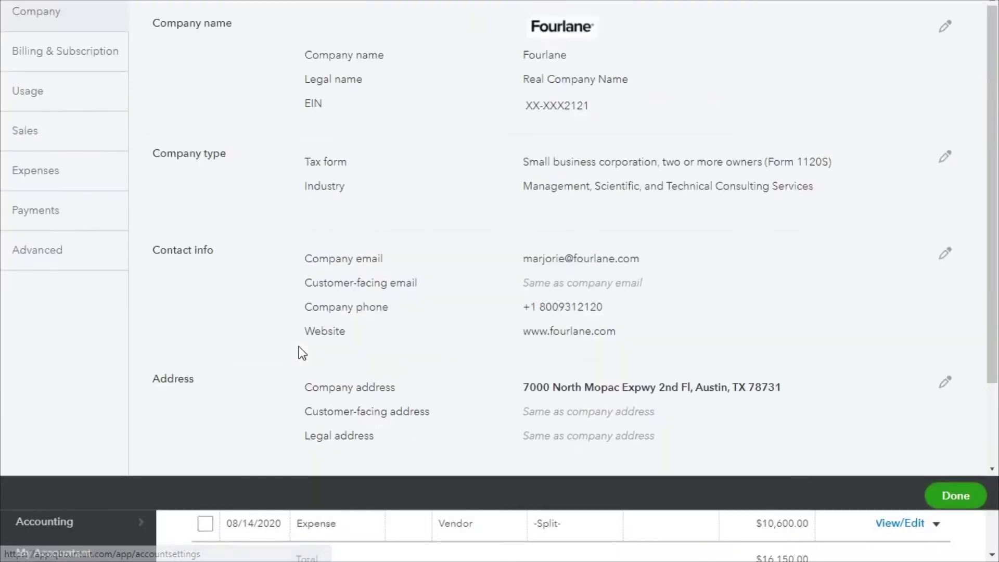
pyautogui.click(78, 303)
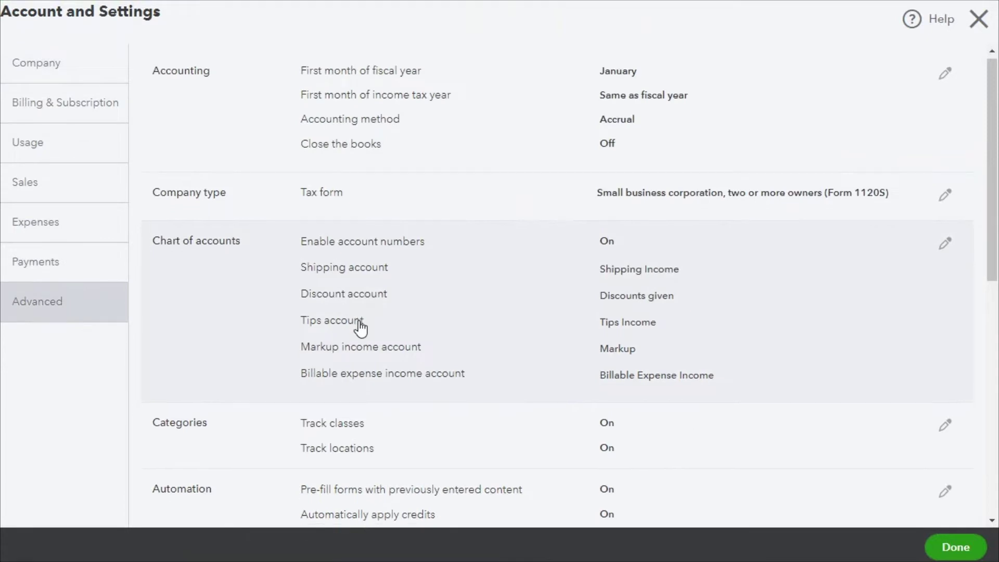
pyautogui.scroll(-4, 360, 328)
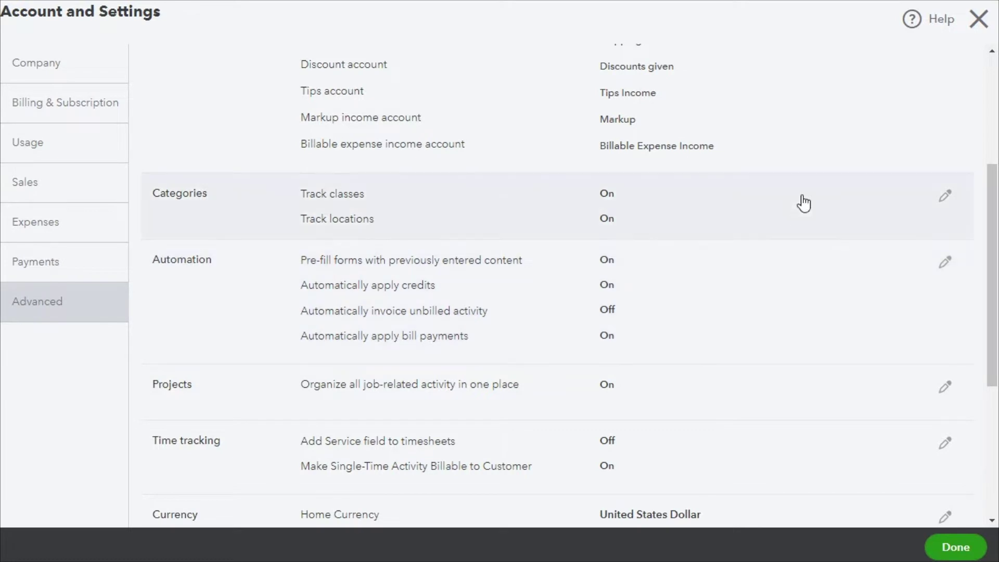
pyautogui.click(977, 25)
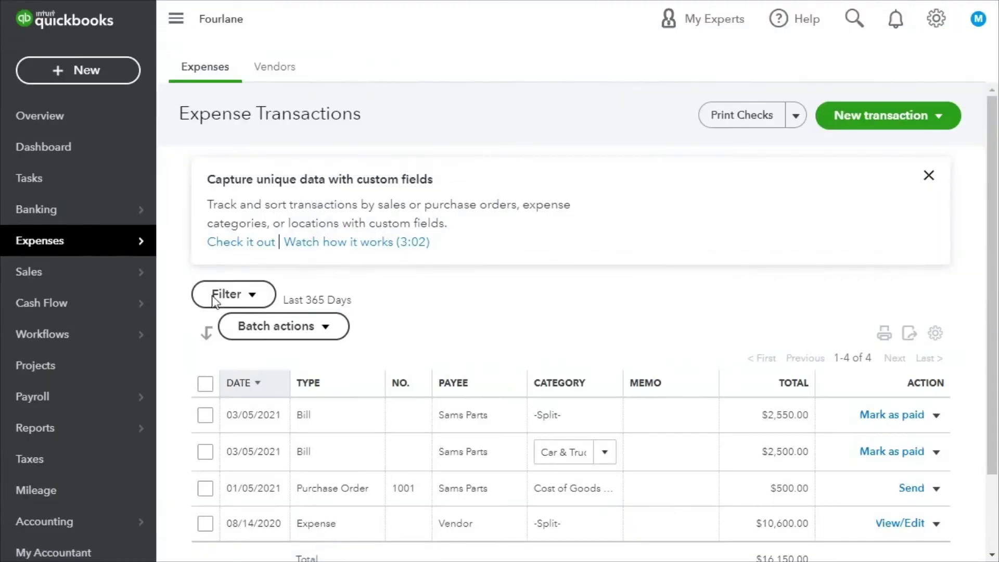
# Start a receive payment transaction and add JoJo Shoppe as a new customer for it.
pyautogui.moveTo(117, 266)
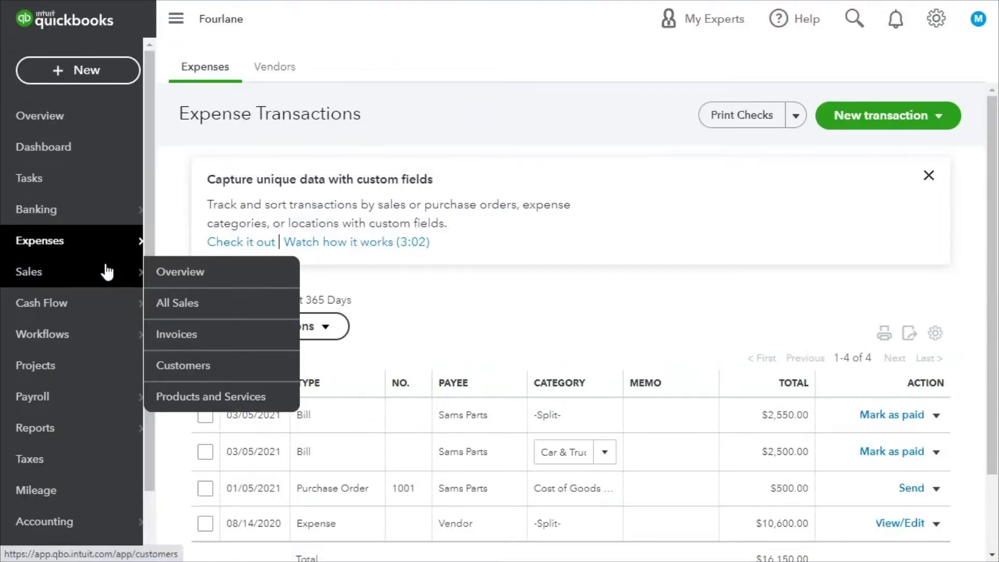
pyautogui.click(62, 71)
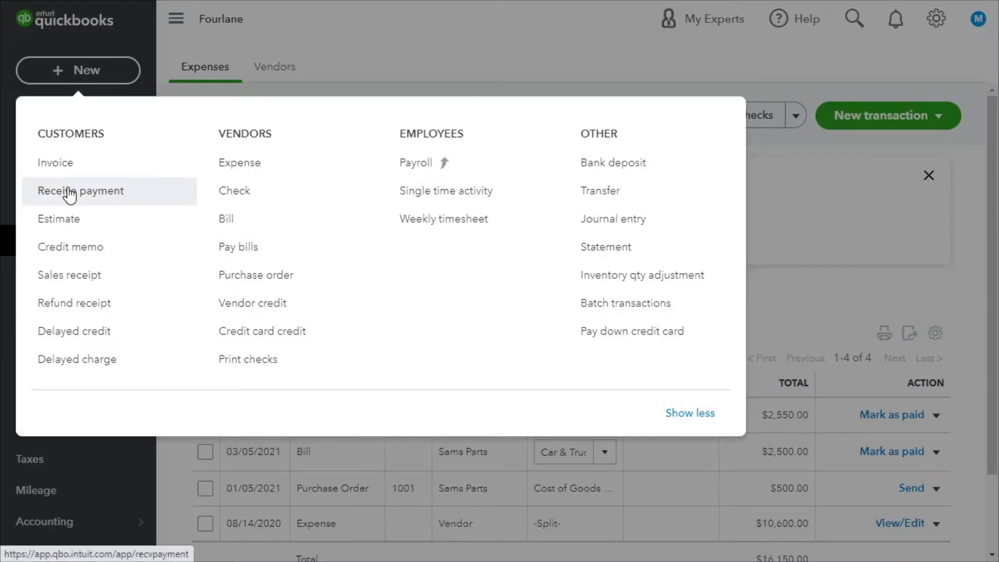
pyautogui.click(69, 193)
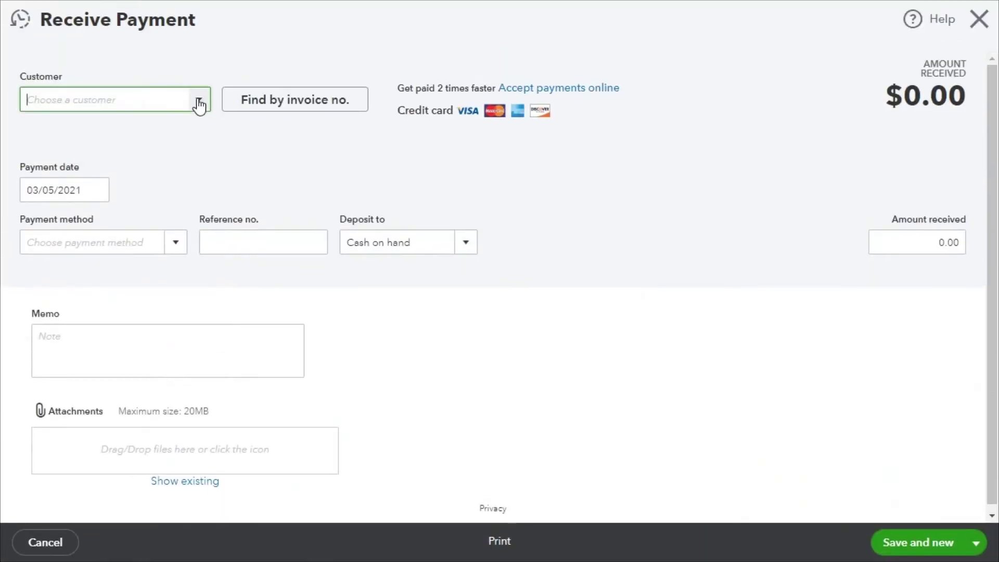
pyautogui.click(199, 102)
pyautogui.click(77, 133)
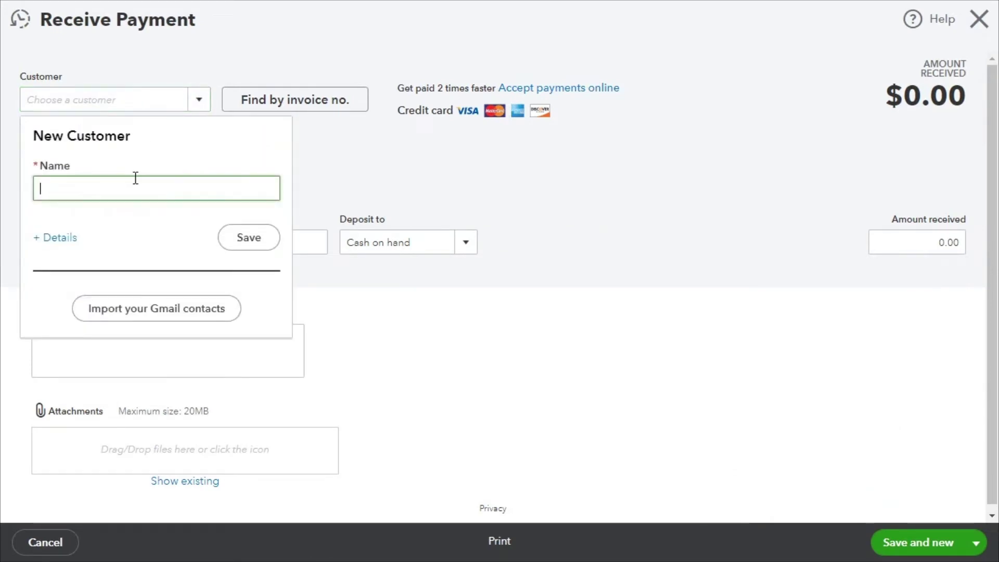
pyautogui.write('JoJo')
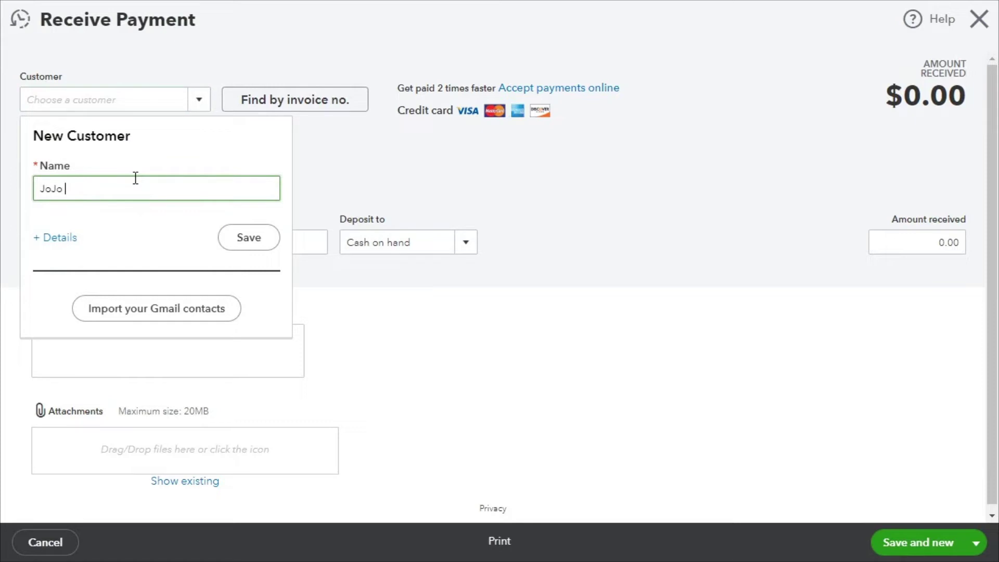
pyautogui.write(' Shoppe')
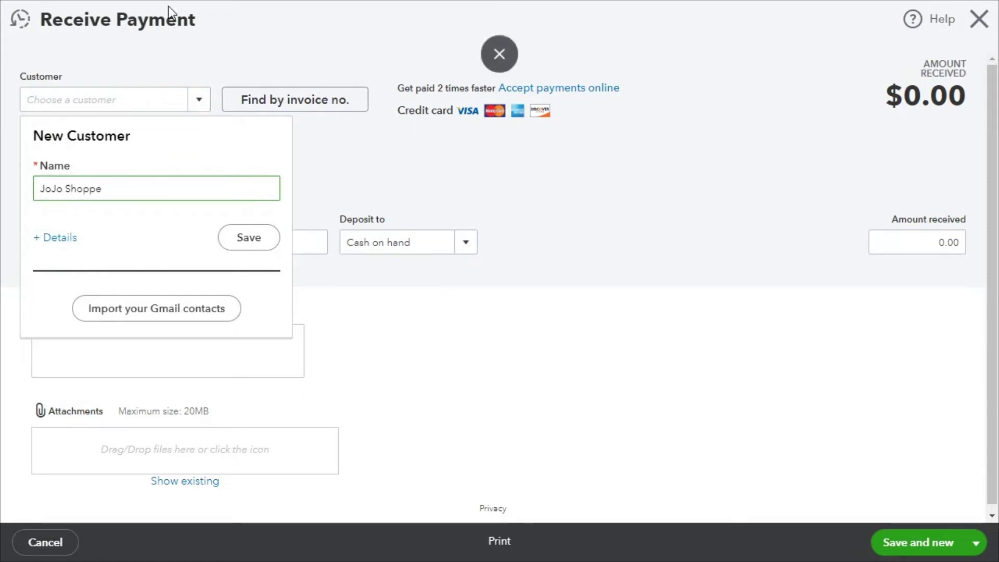
pyautogui.click(259, 245)
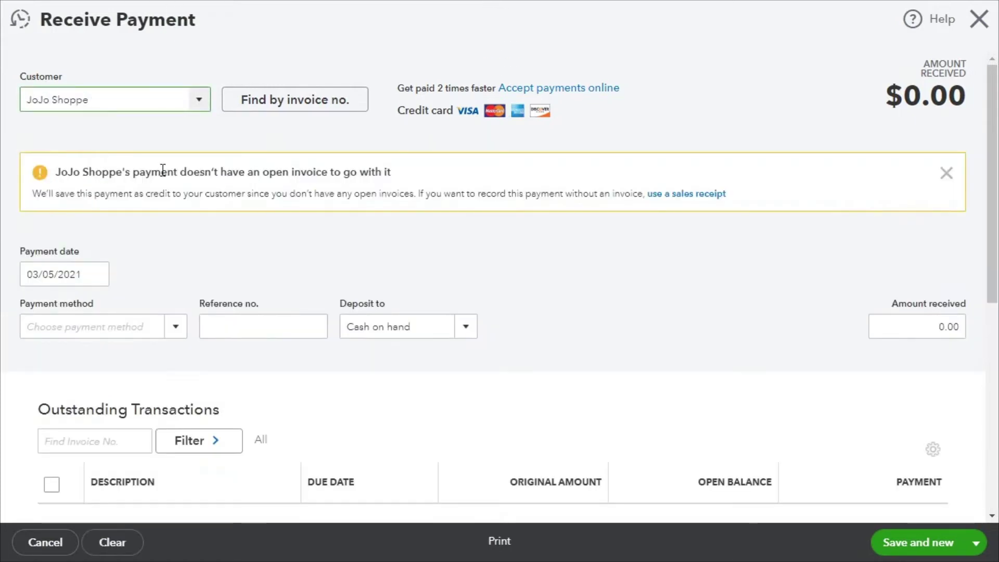
pyautogui.scroll(-3, 348, 245)
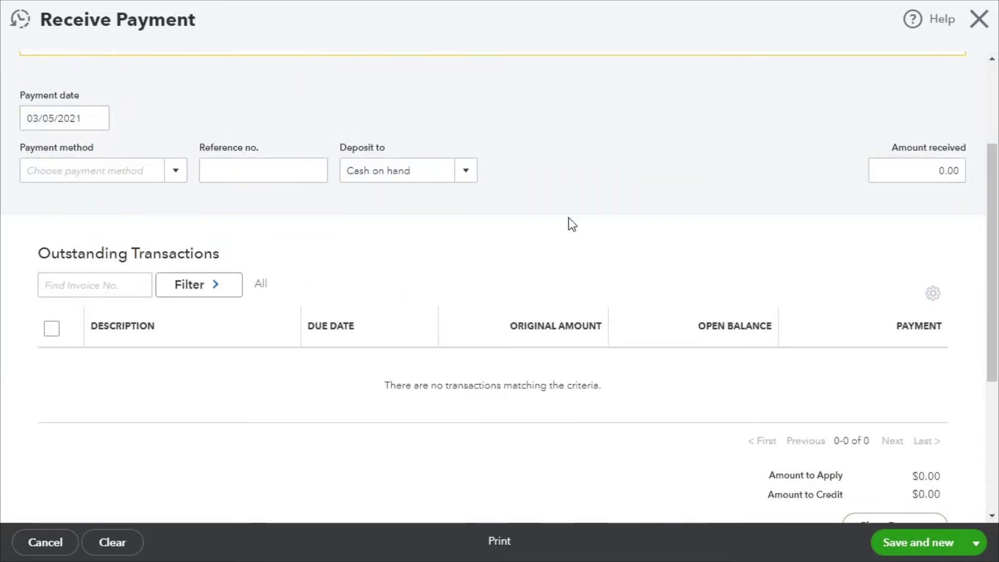
# Enter 2500 as the amount received from JoJo Shoppe, save the payment as a credit, and close the form.
pyautogui.scroll(3, 210, 182)
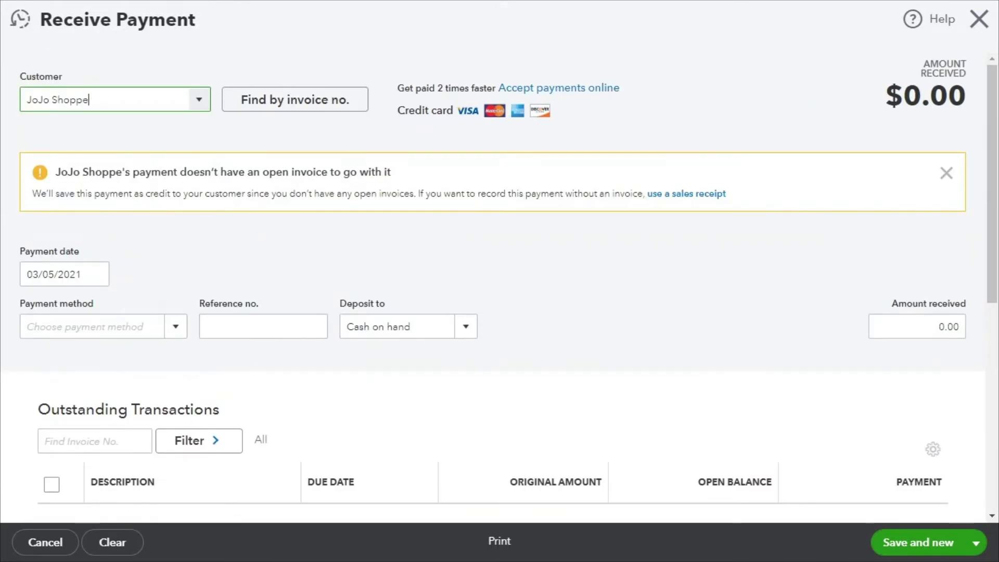
pyautogui.click(915, 324)
pyautogui.write('2500')
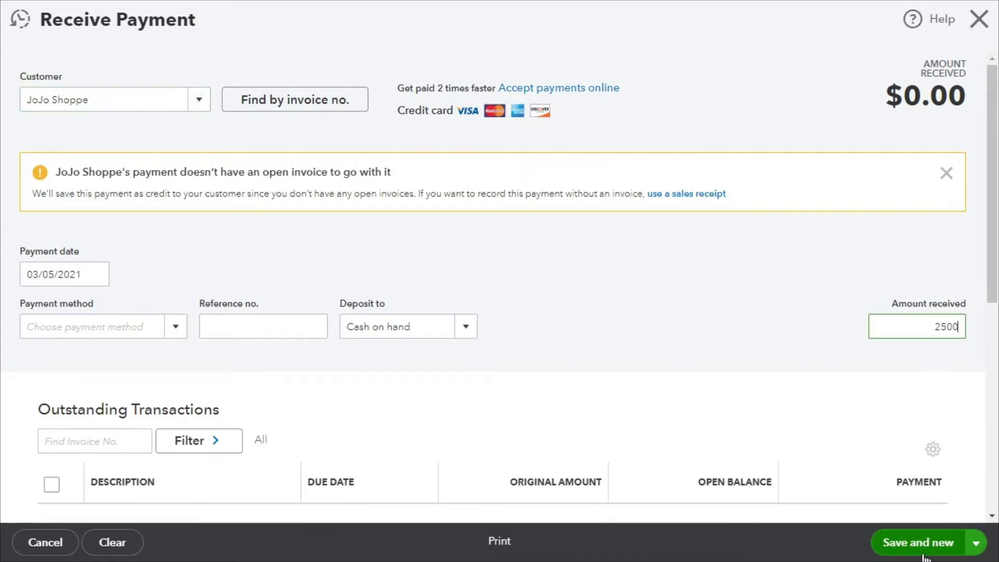
pyautogui.click(958, 544)
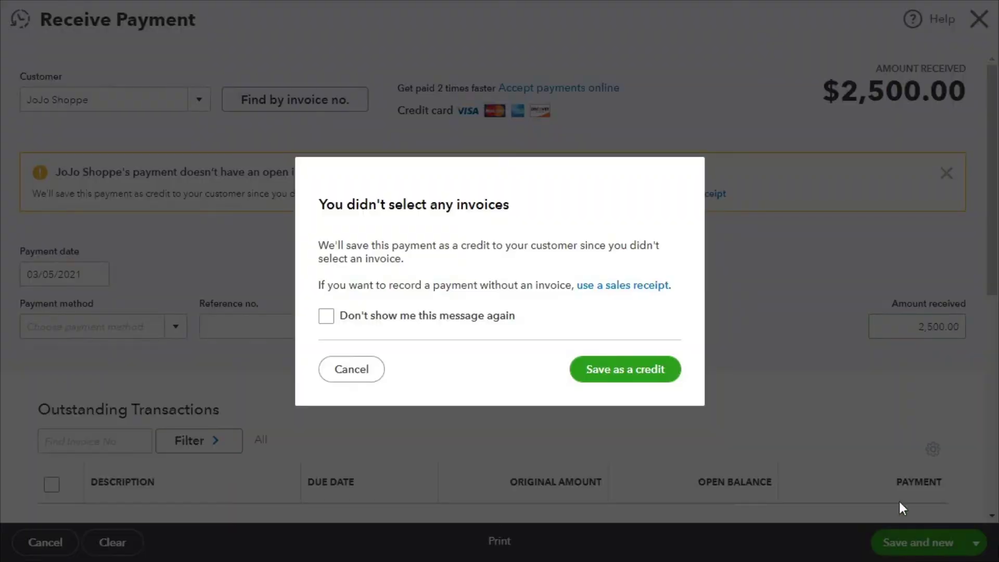
pyautogui.click(628, 371)
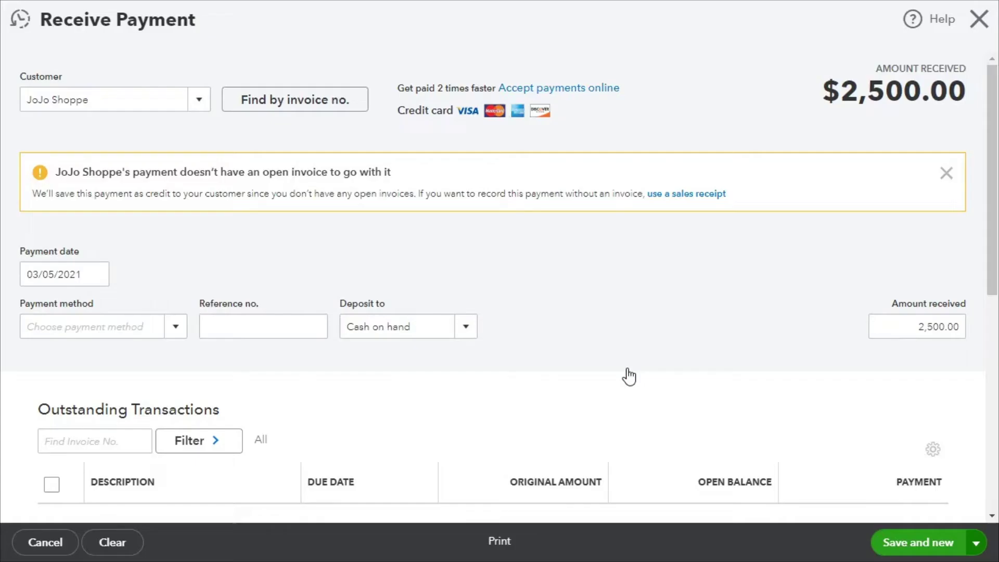
pyautogui.click(979, 19)
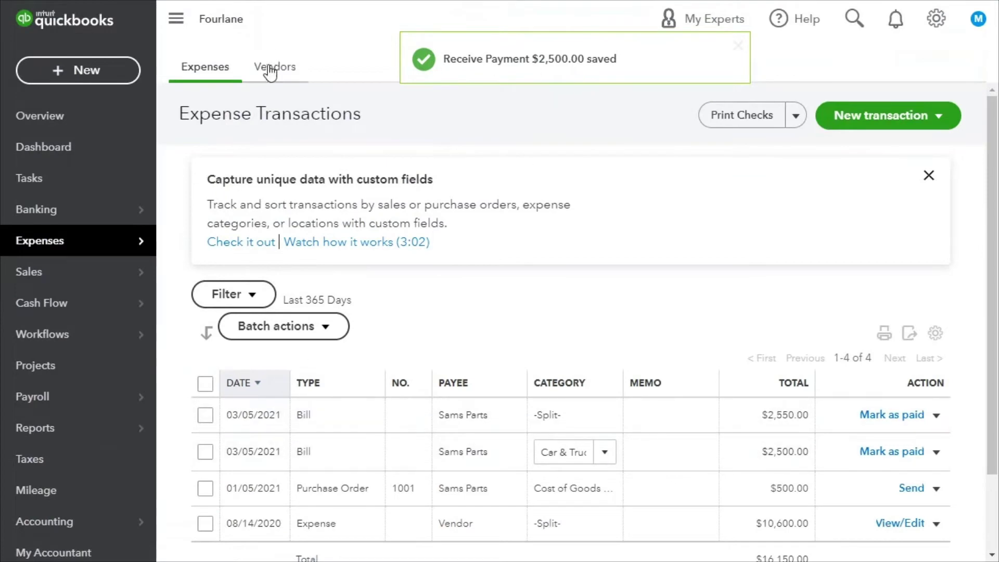
# Look up JoJo Shoppe's open balance in the customer list and start a new invoice for that customer.
pyautogui.moveTo(13, 281)
pyautogui.click(182, 362)
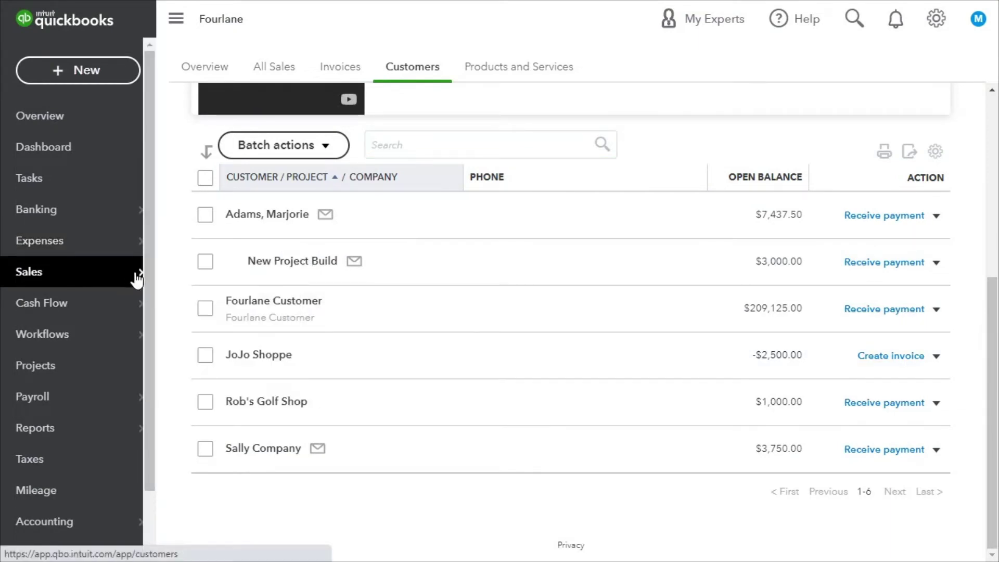
pyautogui.click(98, 70)
pyautogui.click(39, 168)
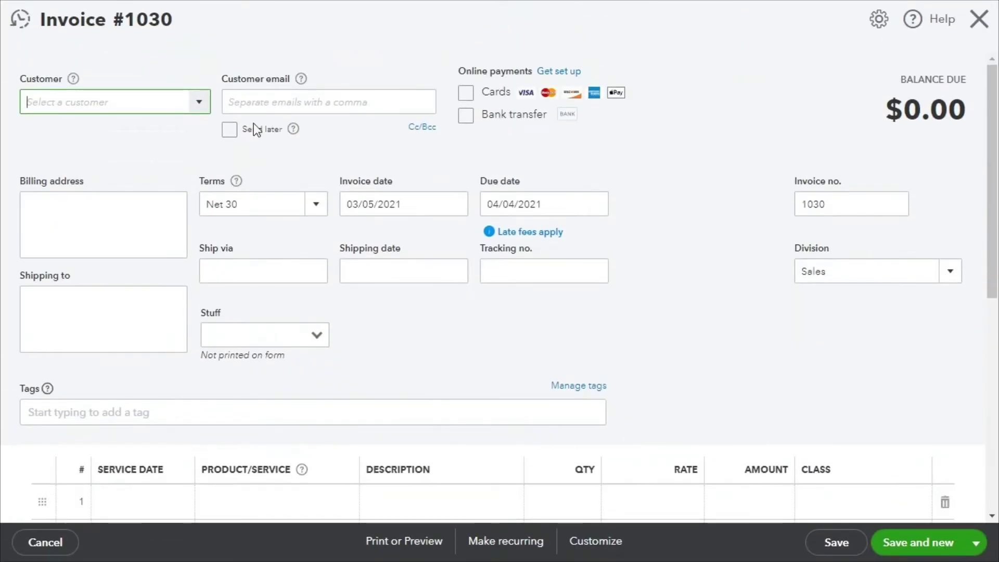
pyautogui.click(202, 106)
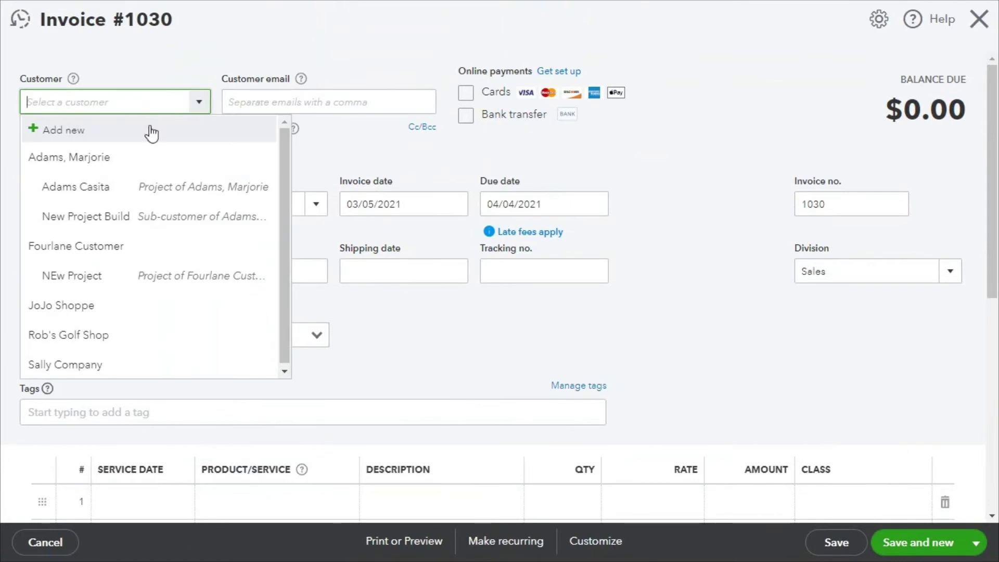
pyautogui.click(100, 306)
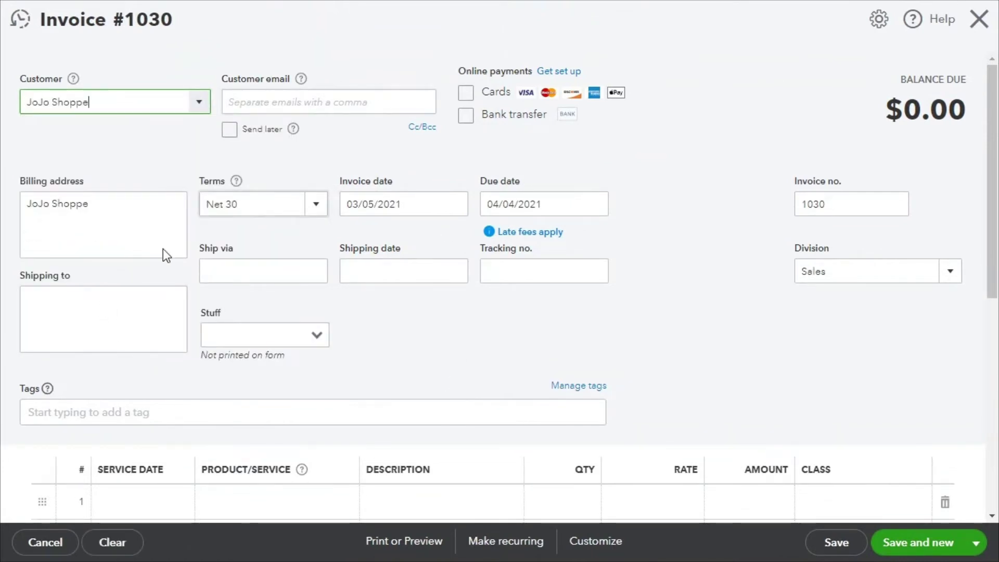
# Add an Hours line with a rate of 8000 to the JoJo Shoppe invoice and save it without a class.
pyautogui.scroll(-3, 469, 352)
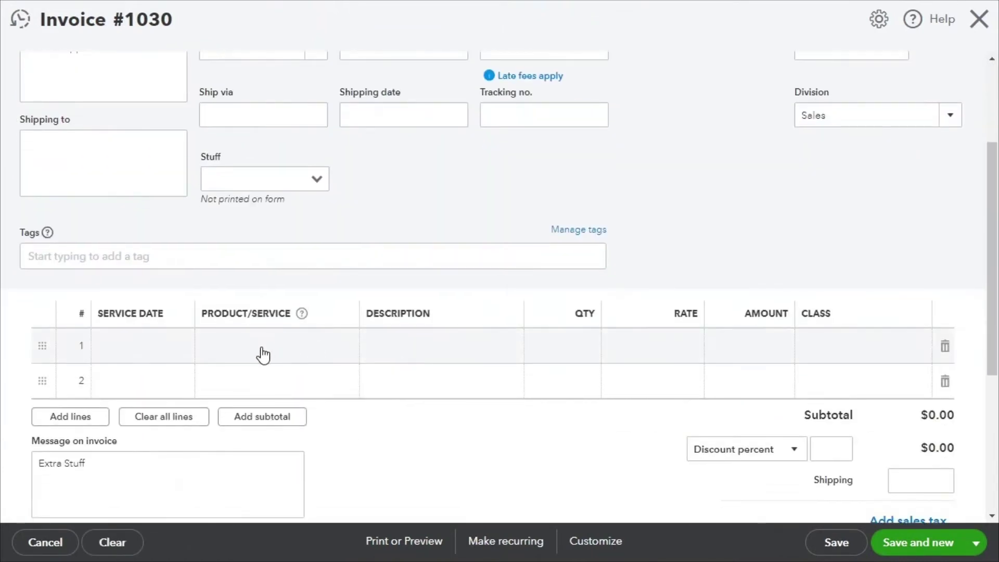
pyautogui.click(261, 354)
pyautogui.click(342, 347)
pyautogui.click(260, 403)
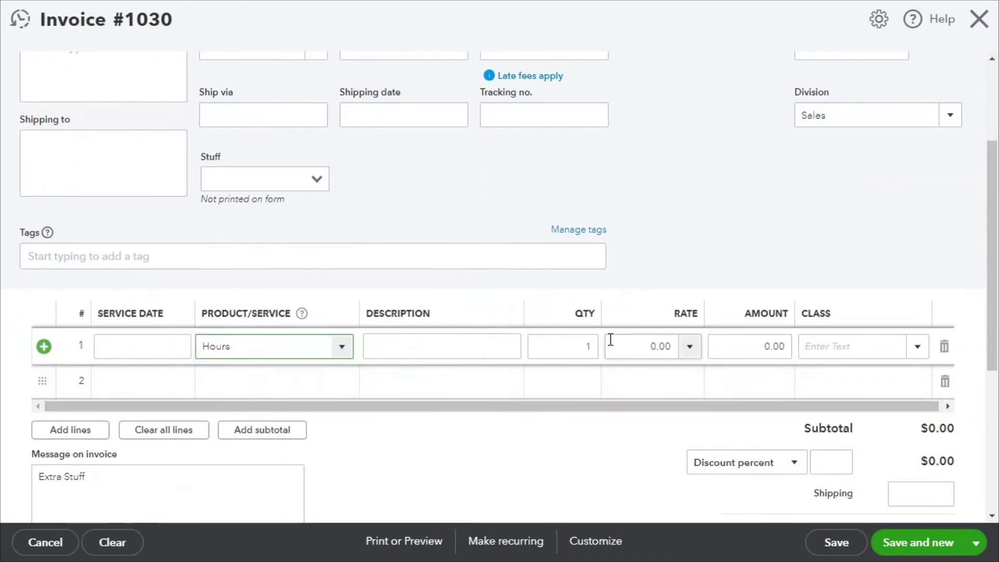
pyautogui.click(634, 345)
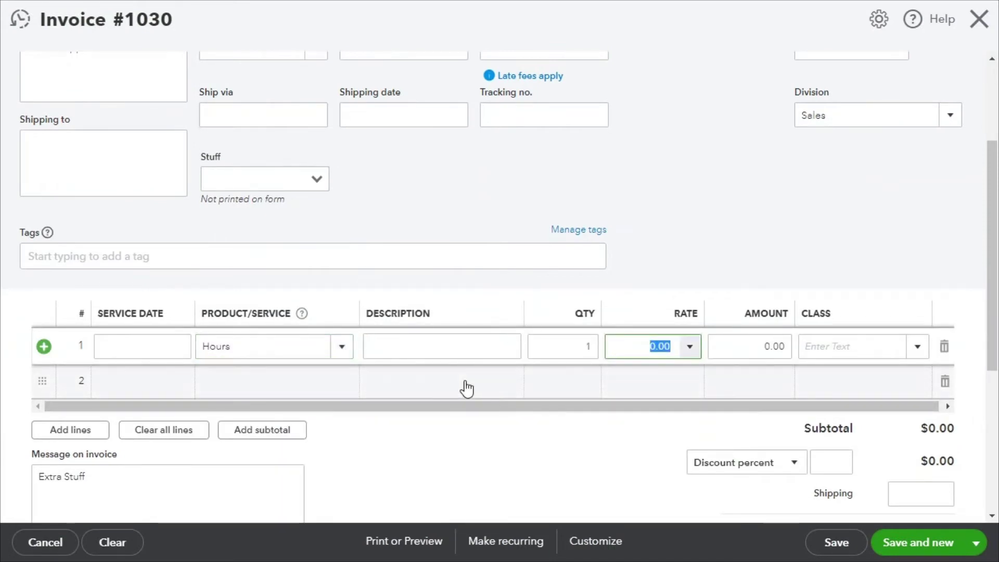
pyautogui.write('8000')
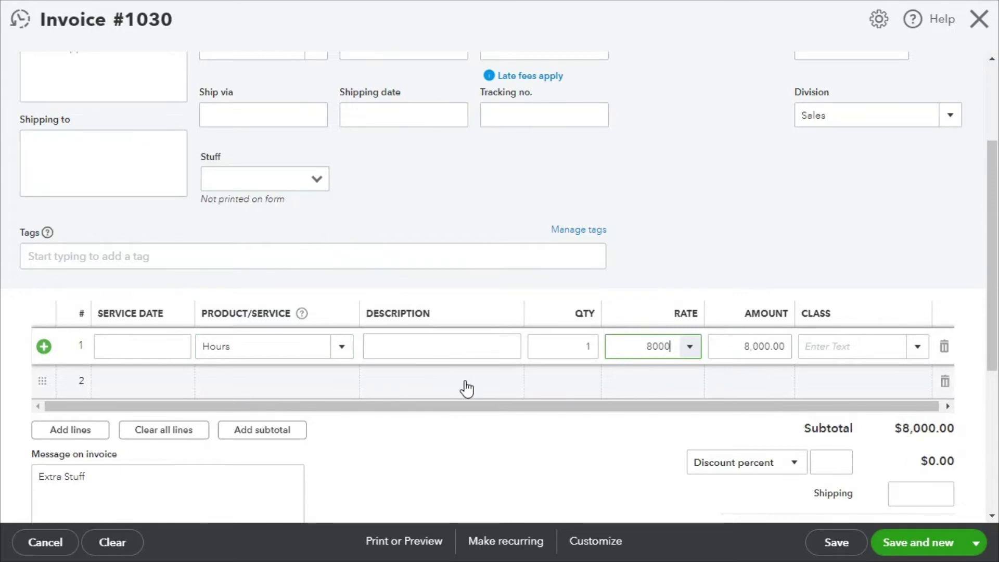
pyautogui.click(847, 547)
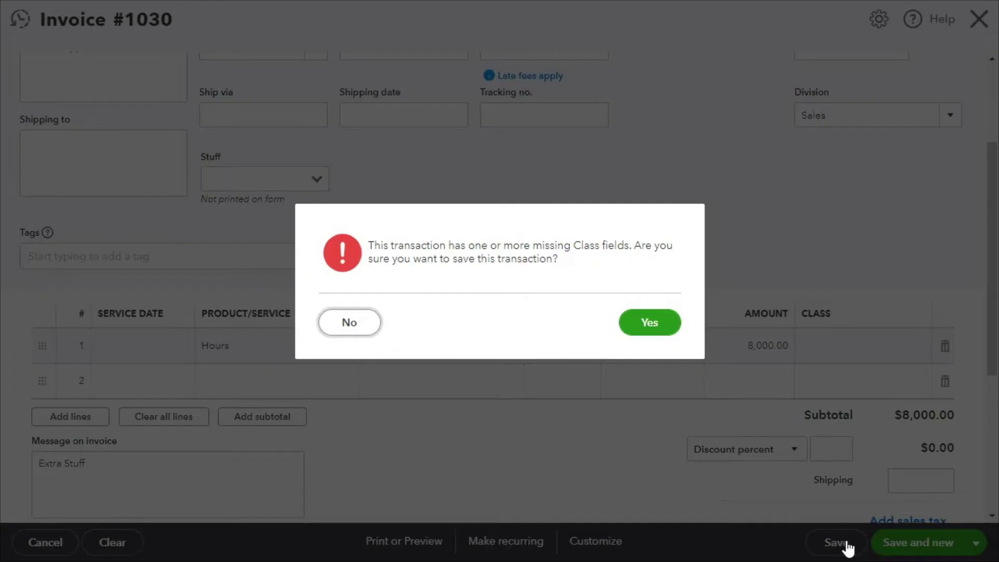
pyautogui.click(660, 325)
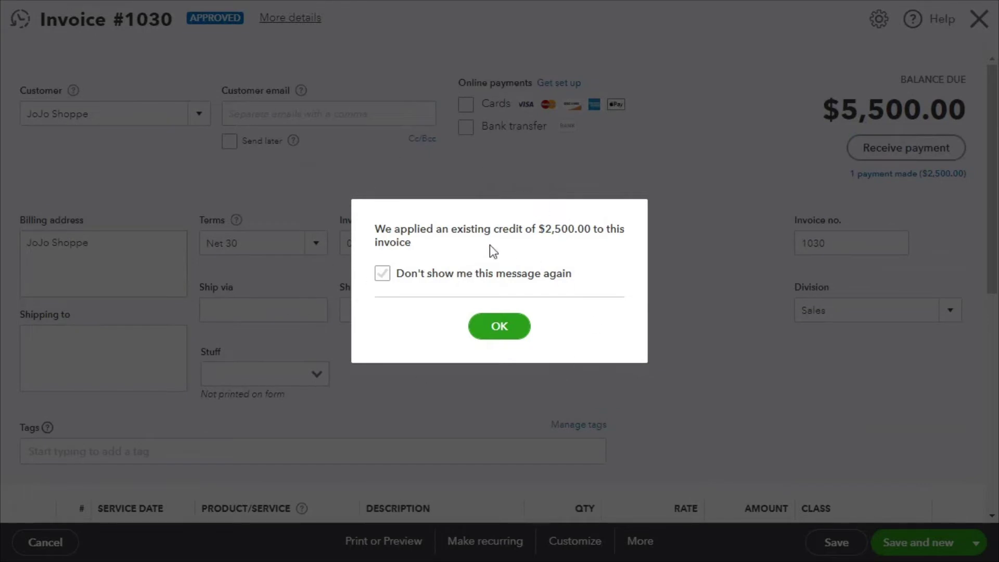
# Acknowledge the applied-credit notice with "Don't show me this message again" cleared, and close the invoice.
pyautogui.click(381, 274)
pyautogui.click(498, 331)
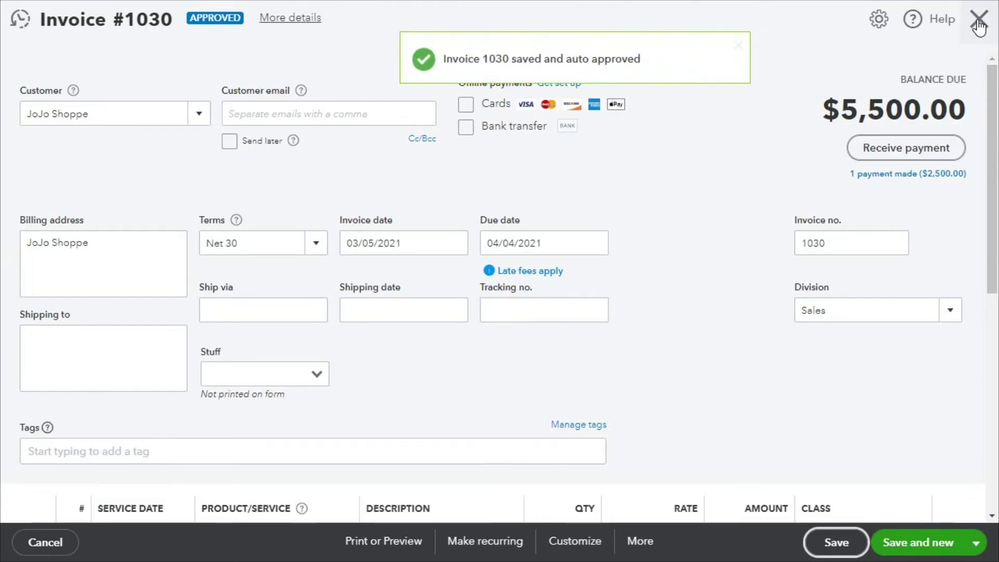
pyautogui.click(980, 22)
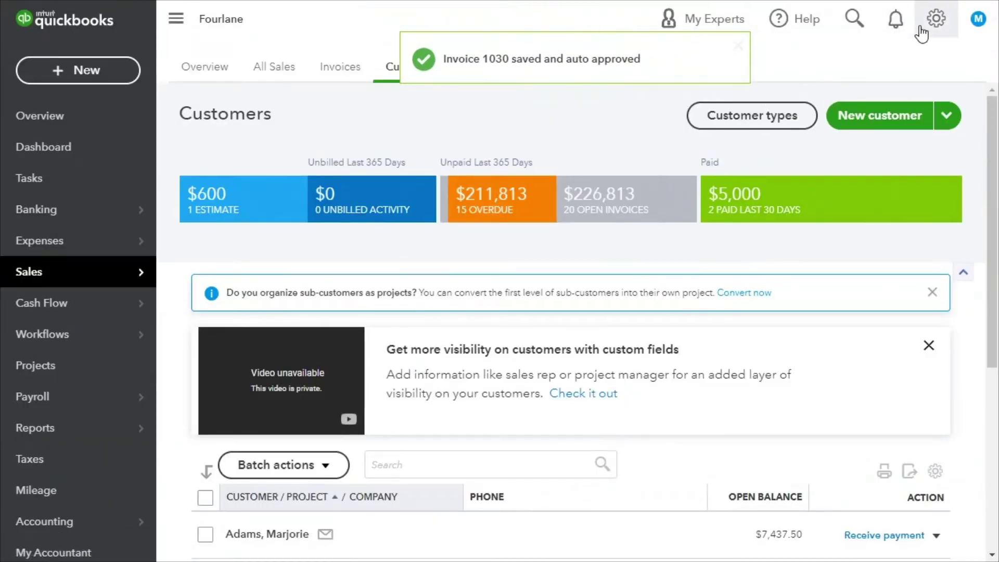
# Open the automation section of the advanced account settings for editing.
pyautogui.click(932, 23)
pyautogui.click(307, 107)
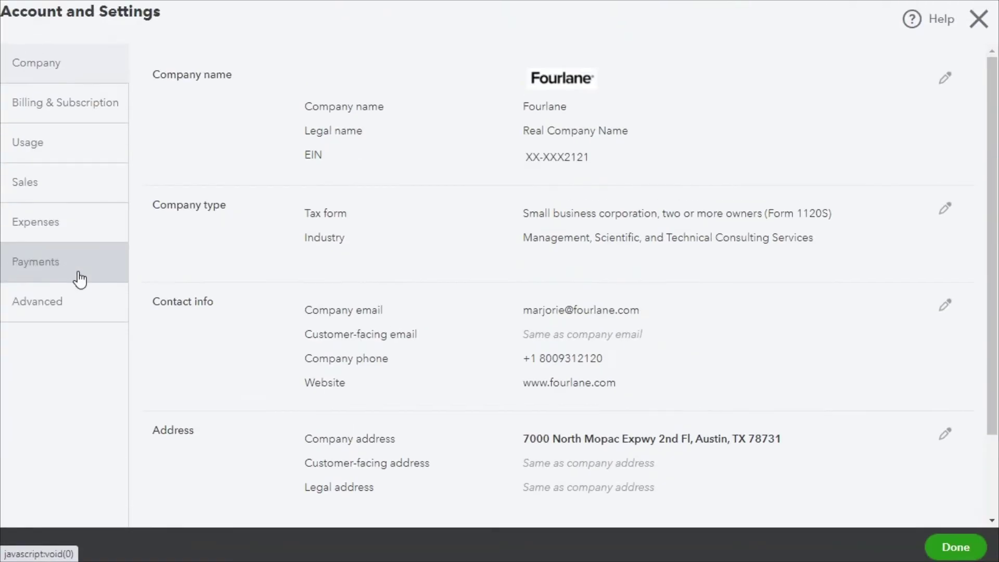
pyautogui.click(49, 305)
pyautogui.scroll(-5, 370, 331)
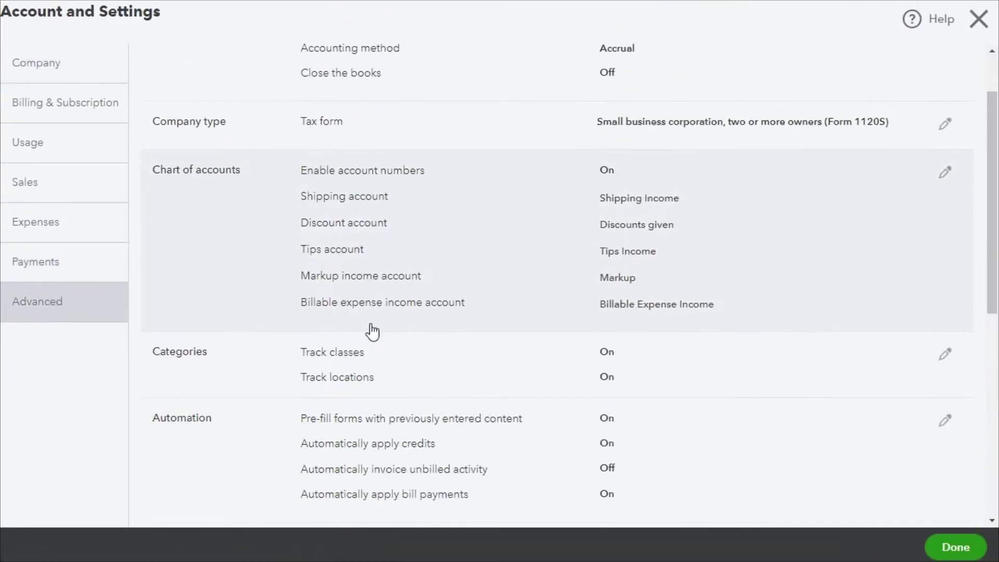
pyautogui.click(395, 328)
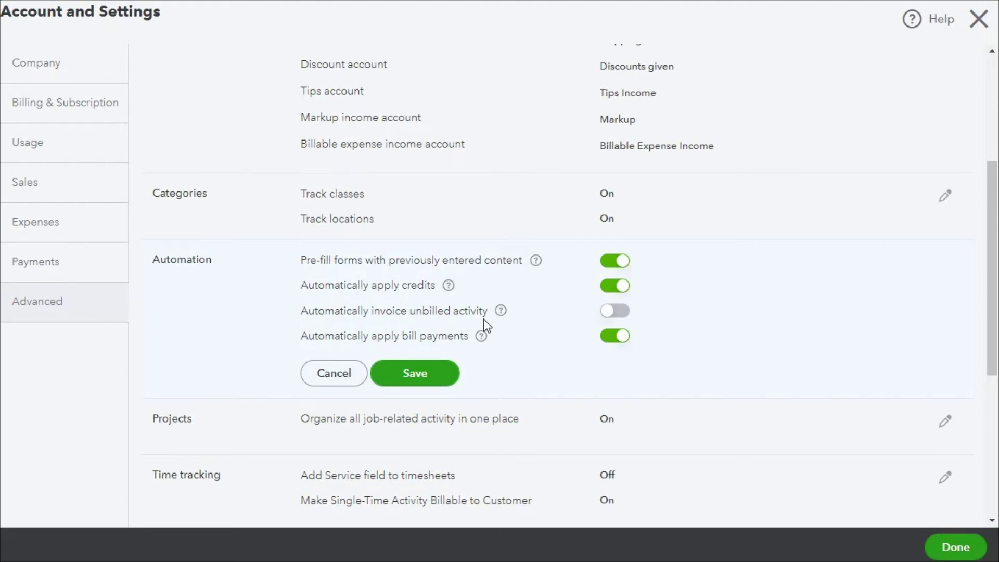
# Turn on automatic invoicing of unbilled activity and review its invoice creation and notification choices.
pyautogui.click(610, 312)
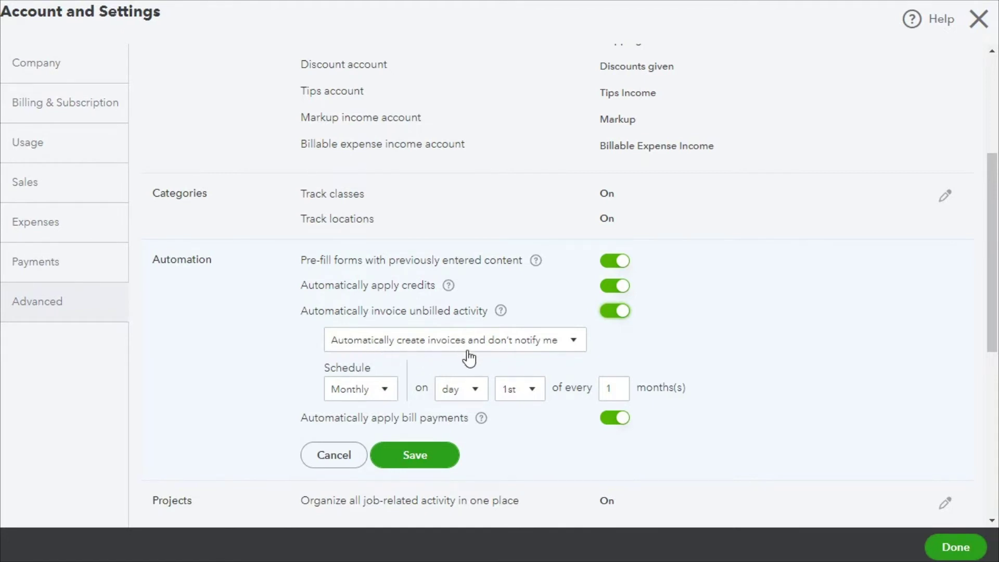
pyautogui.click(497, 347)
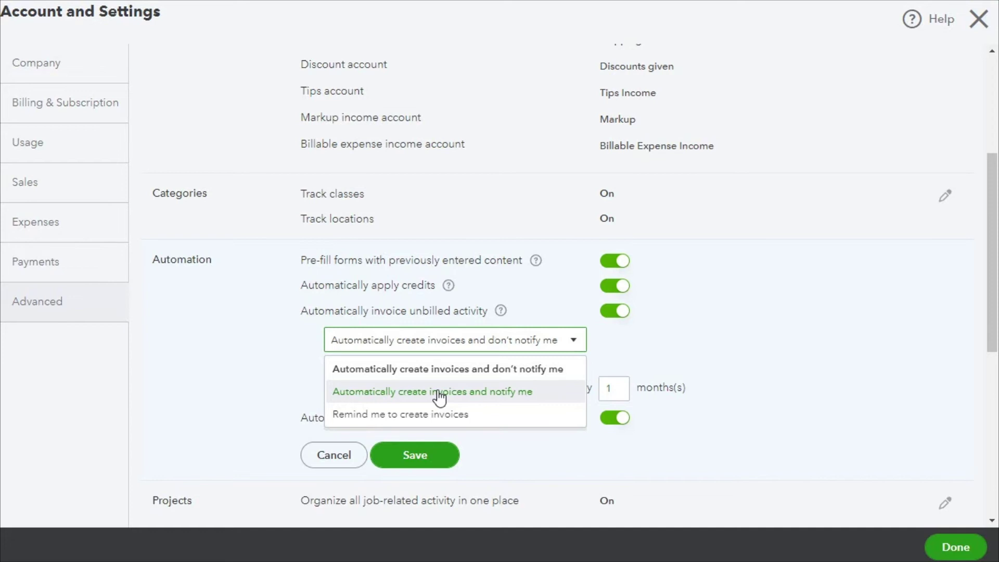
pyautogui.click(771, 329)
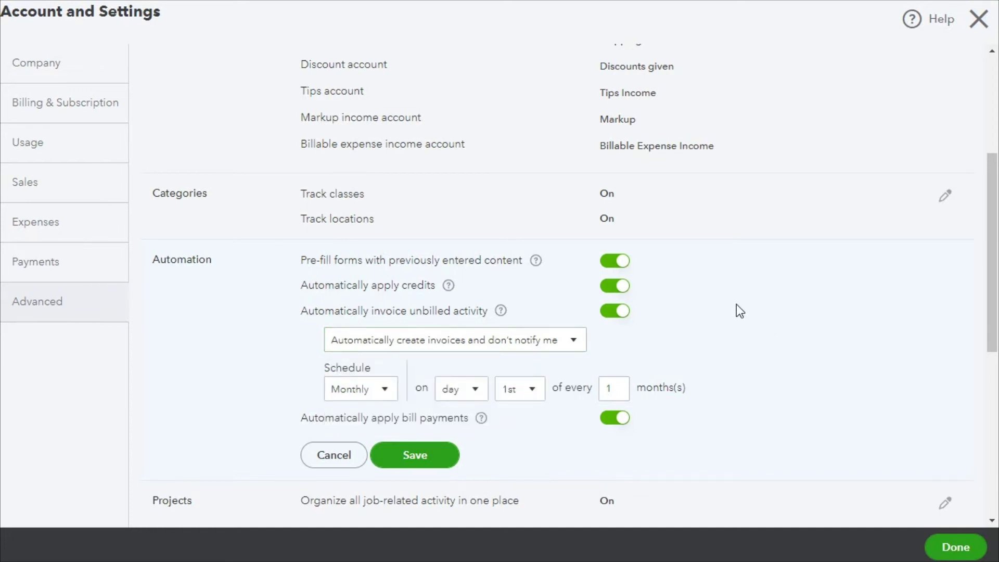
# Try a weekly schedule for invoicing unbilled activity, and return the schedule to monthly.
pyautogui.click(383, 390)
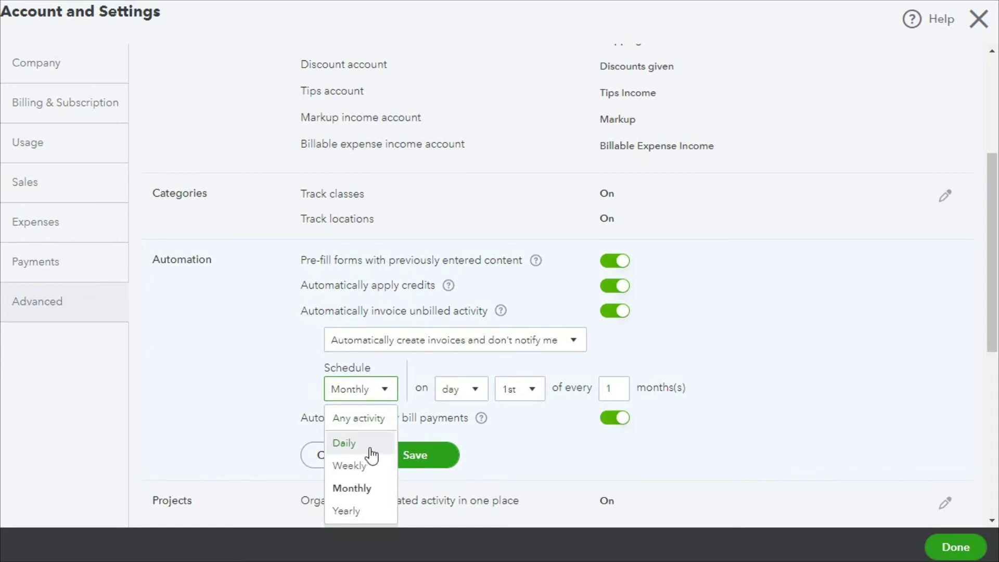
pyautogui.click(356, 468)
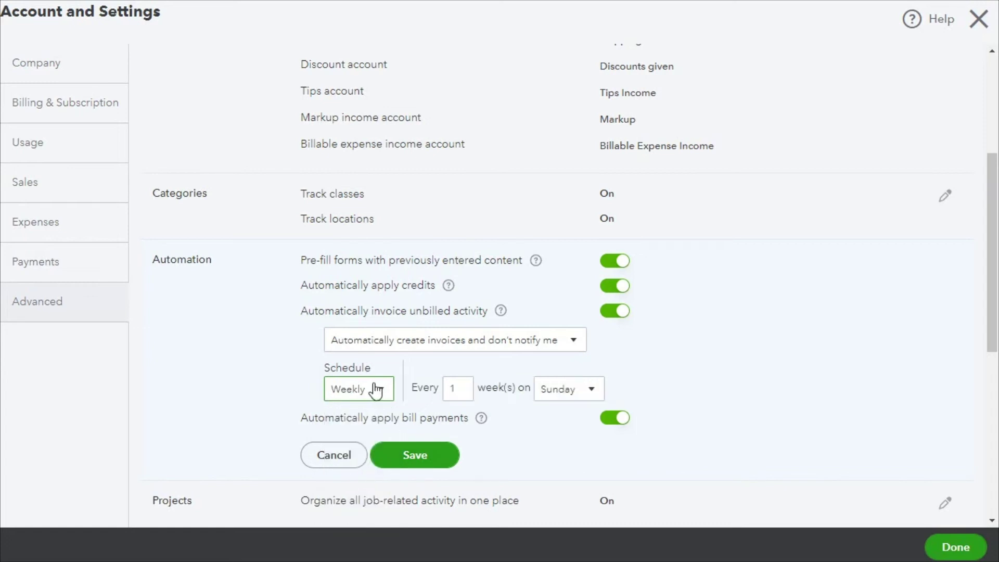
pyautogui.doubleClick(456, 388)
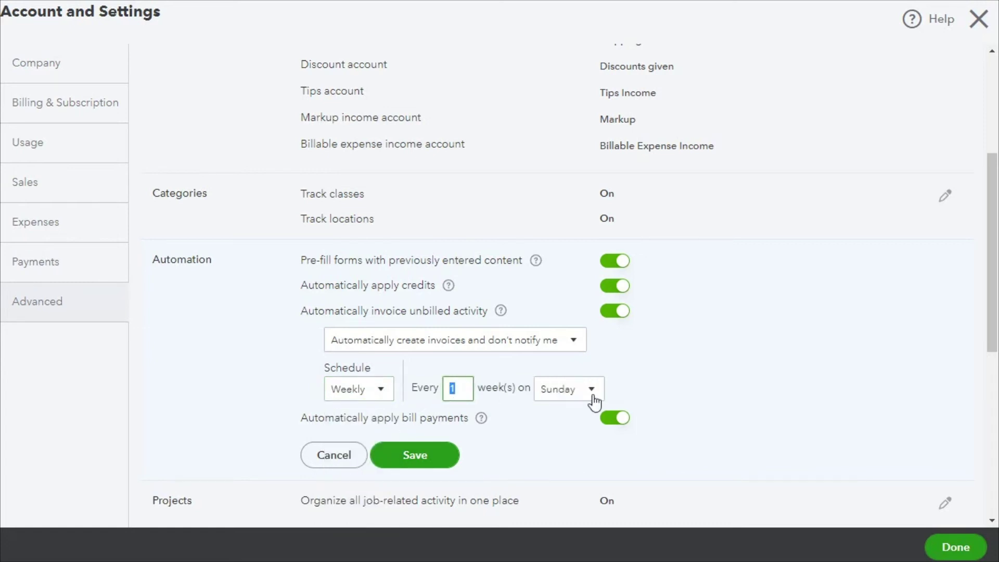
pyautogui.click(381, 397)
pyautogui.click(361, 491)
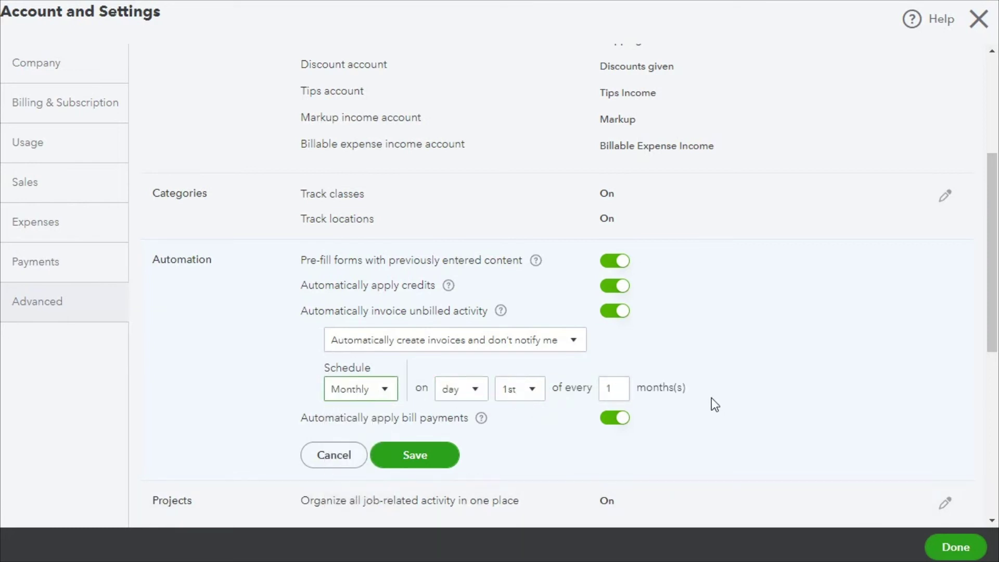
# Set the unbilled activity invoicing schedule to weekly, every 2 weeks, and review the available weekdays.
pyautogui.click(386, 396)
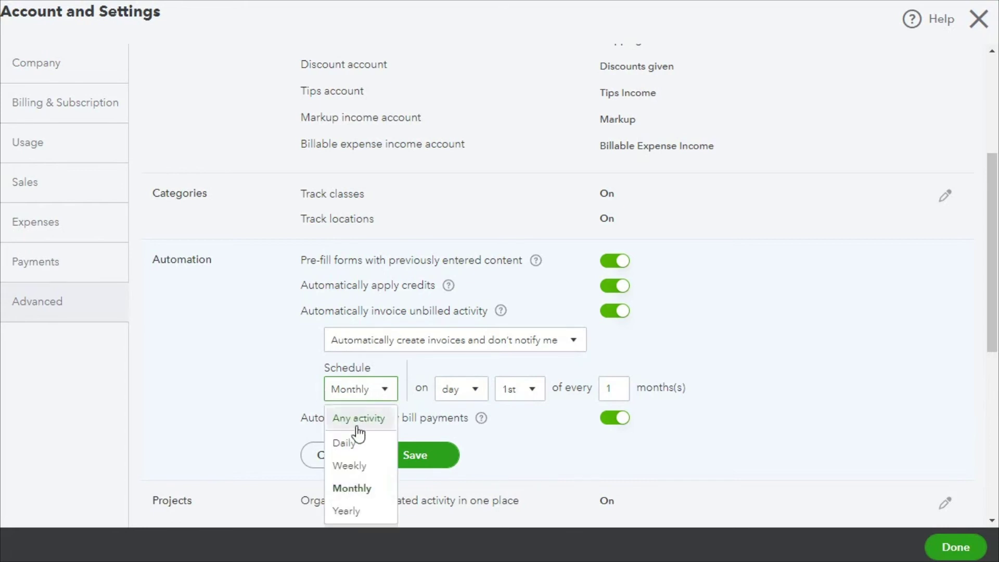
pyautogui.click(365, 465)
pyautogui.doubleClick(452, 386)
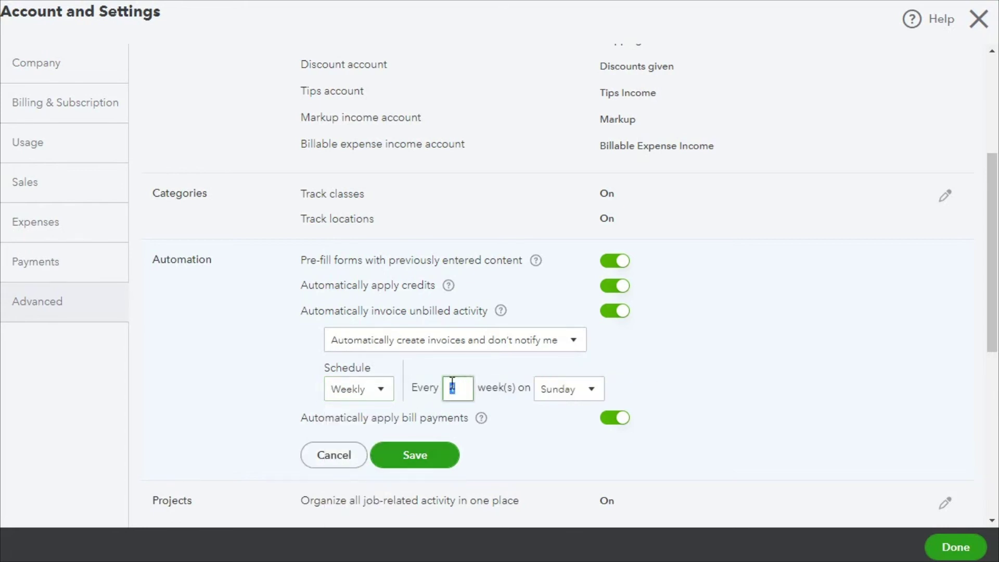
pyautogui.write('2')
pyautogui.click(594, 388)
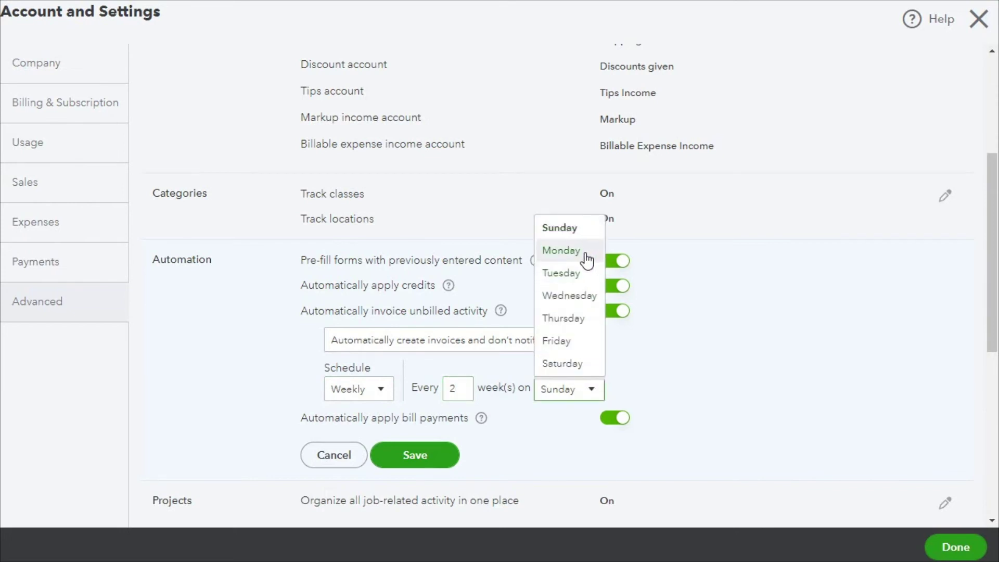
pyautogui.click(647, 307)
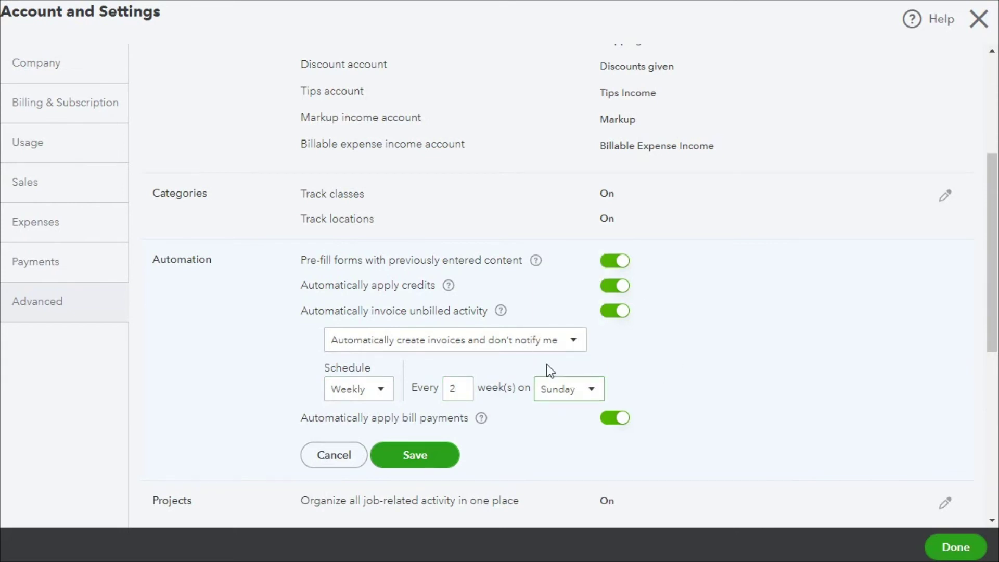
# Set the unbilled activity invoicing schedule to monthly on the 16th day.
pyautogui.click(386, 393)
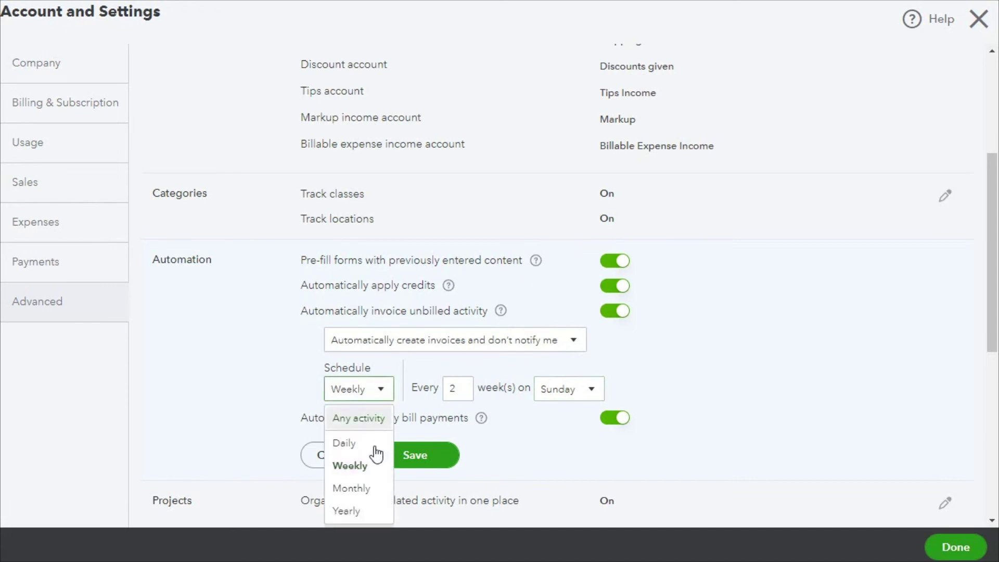
pyautogui.click(369, 486)
pyautogui.click(461, 397)
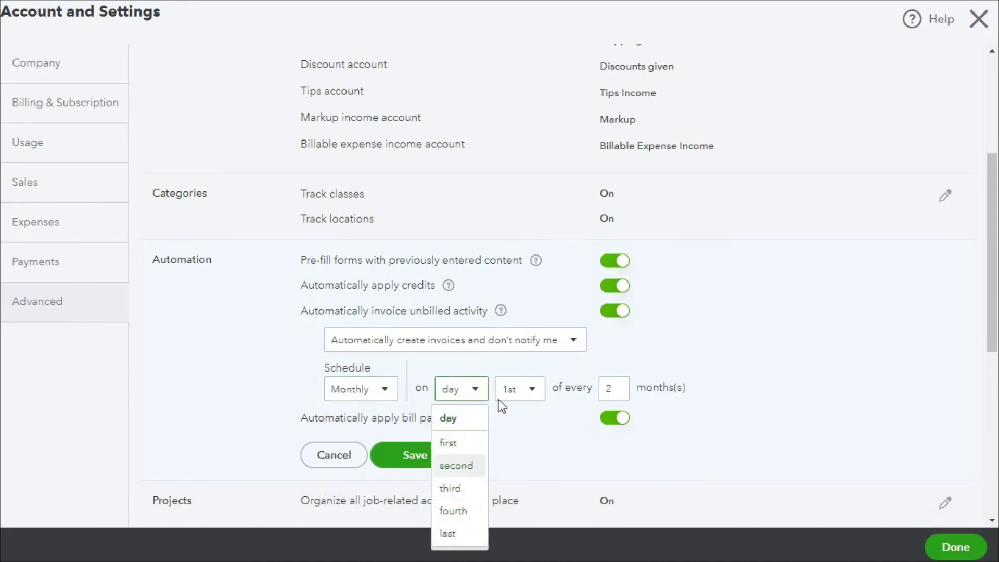
pyautogui.click(532, 396)
pyautogui.scroll(-3, 529, 323)
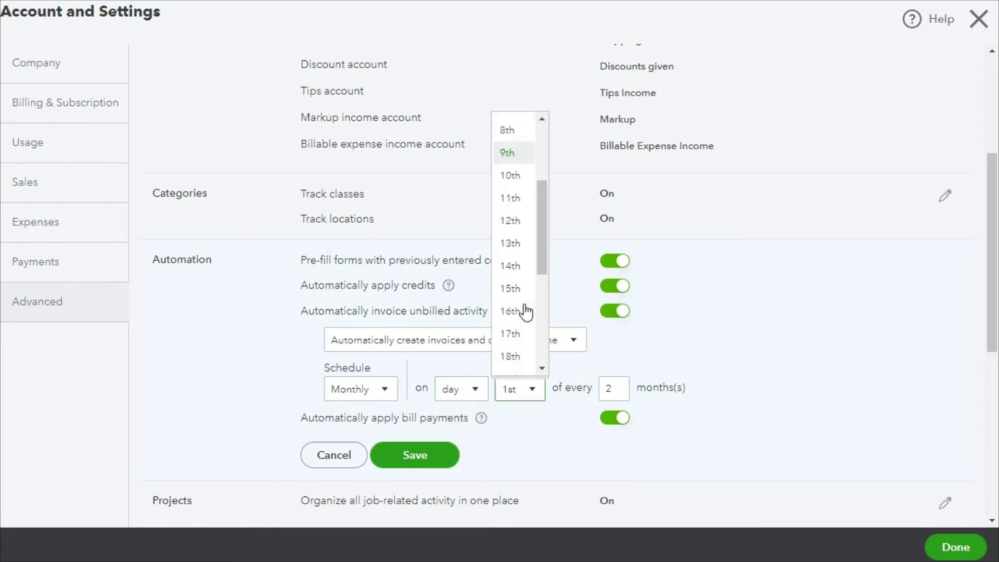
pyautogui.click(529, 344)
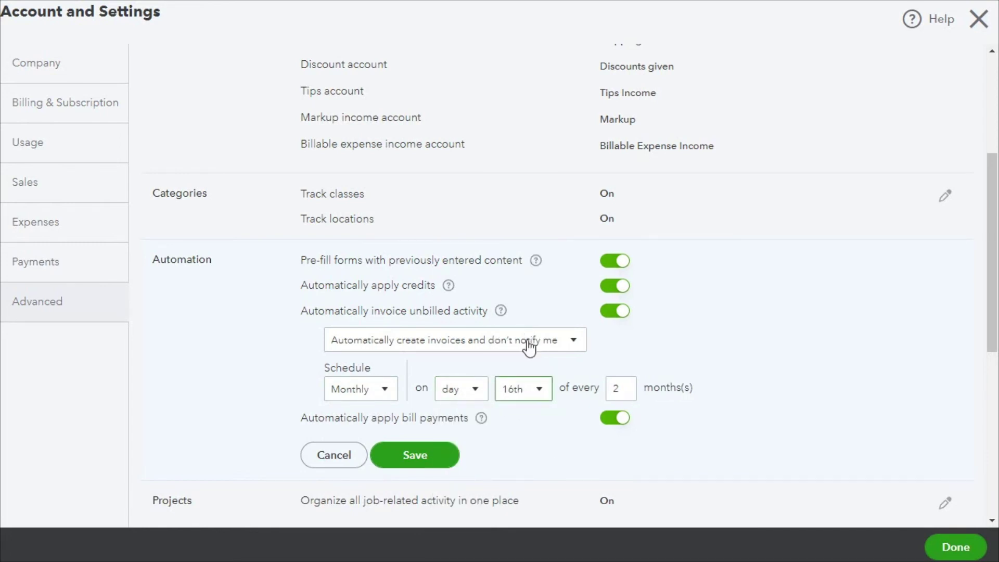
pyautogui.doubleClick(629, 387)
# Schedule the unbilled activity invoicing yearly on August 20th, and turn off automatically applying bill payments.
pyautogui.click(386, 388)
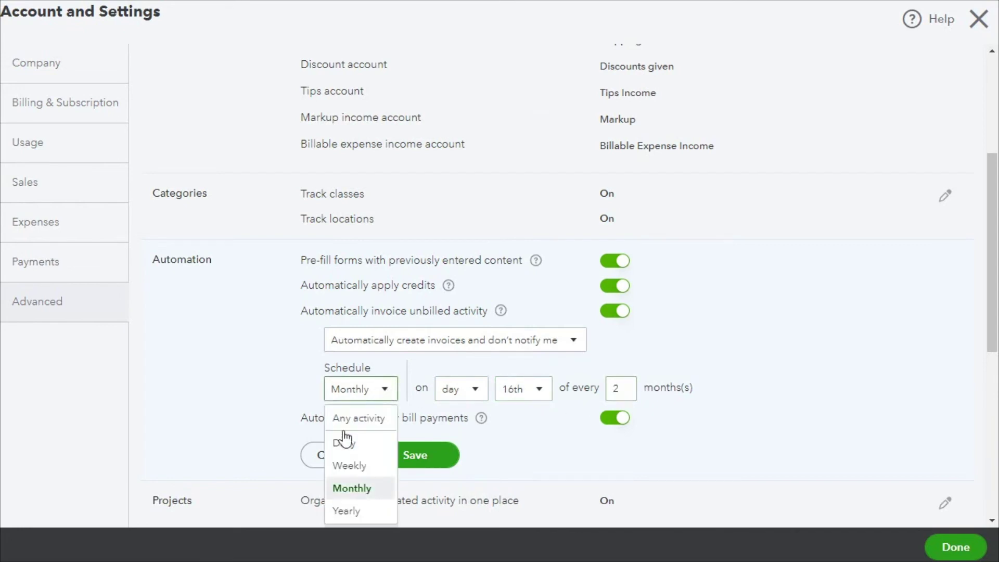
pyautogui.click(365, 510)
pyautogui.click(479, 399)
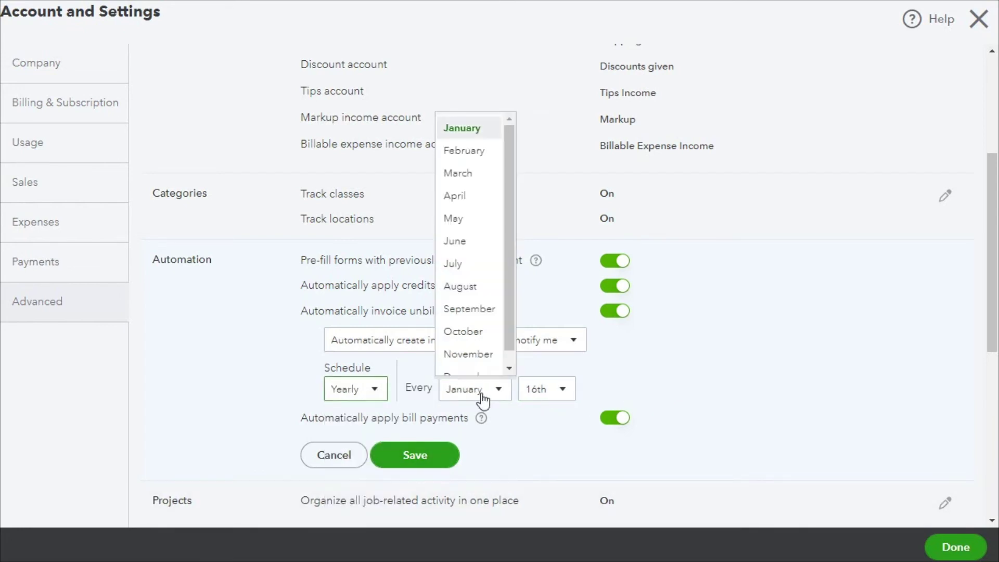
pyautogui.click(480, 283)
pyautogui.click(561, 385)
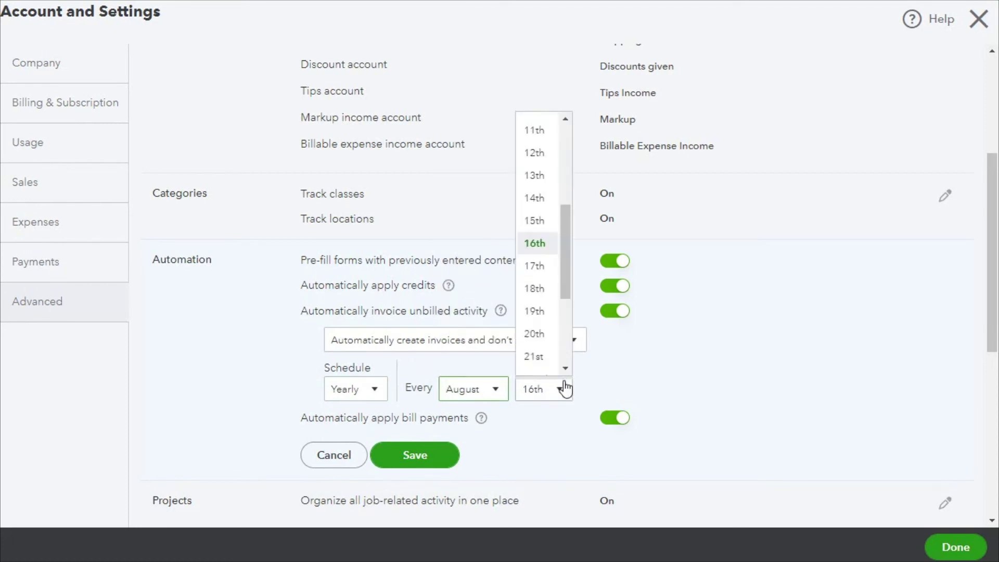
pyautogui.click(547, 339)
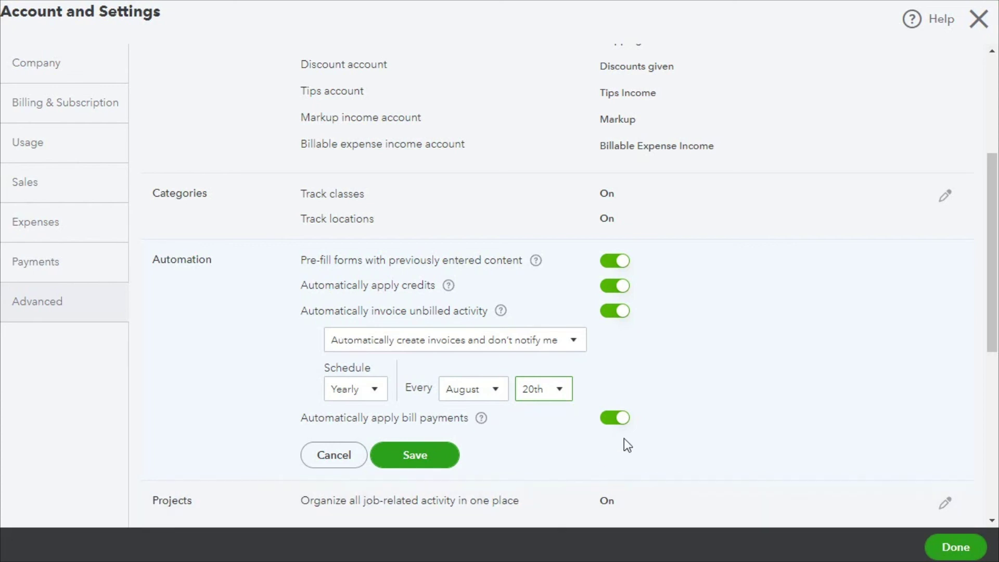
pyautogui.click(618, 421)
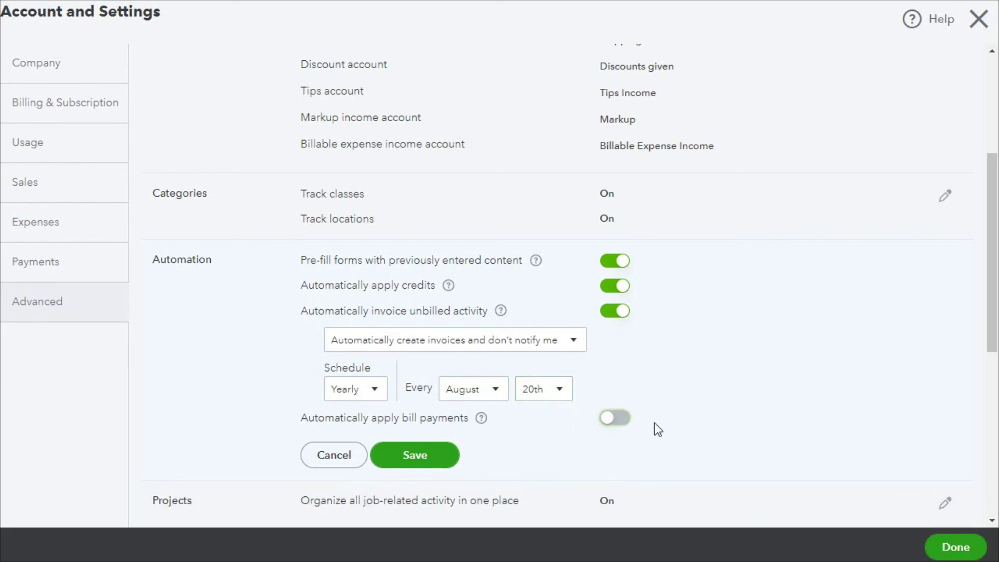